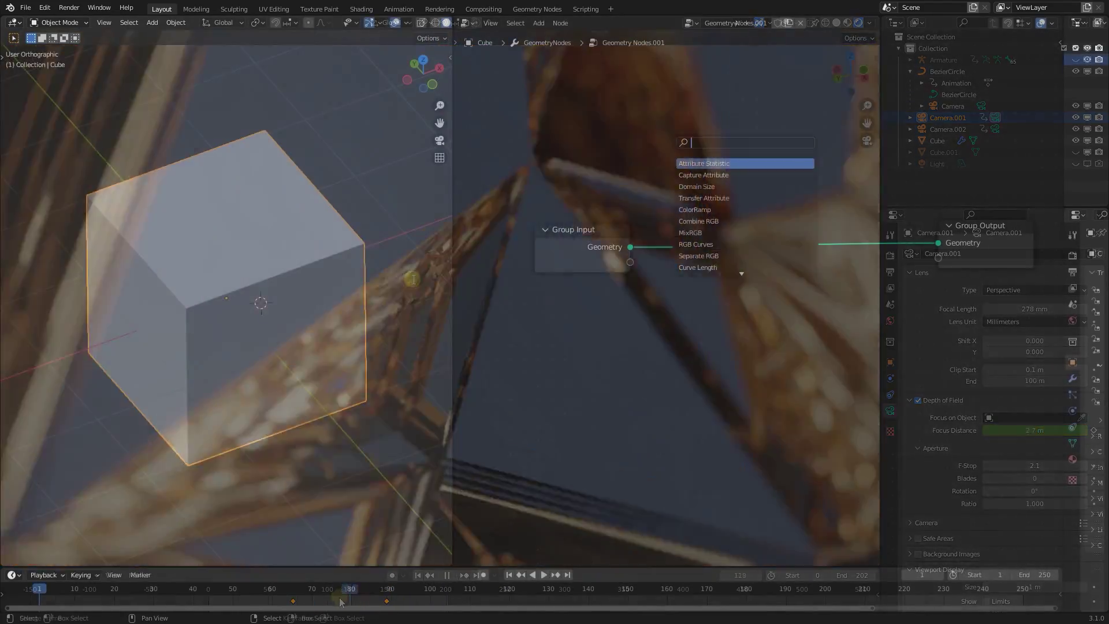
Step: Add a String node containing "A" below the Group Input node
key("Return")
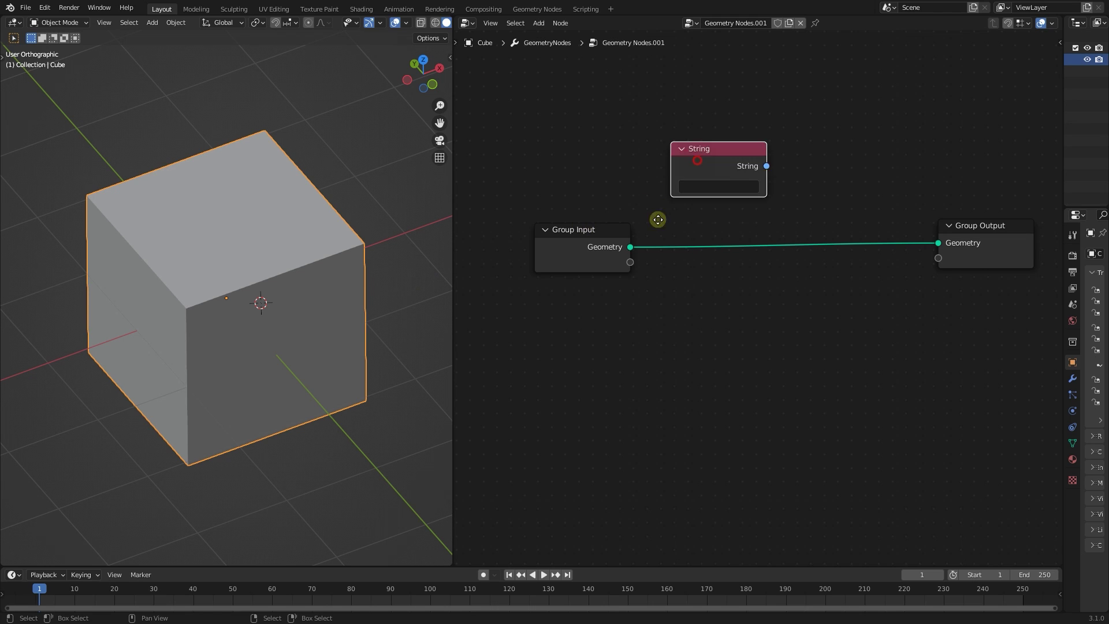
left_click(576, 343)
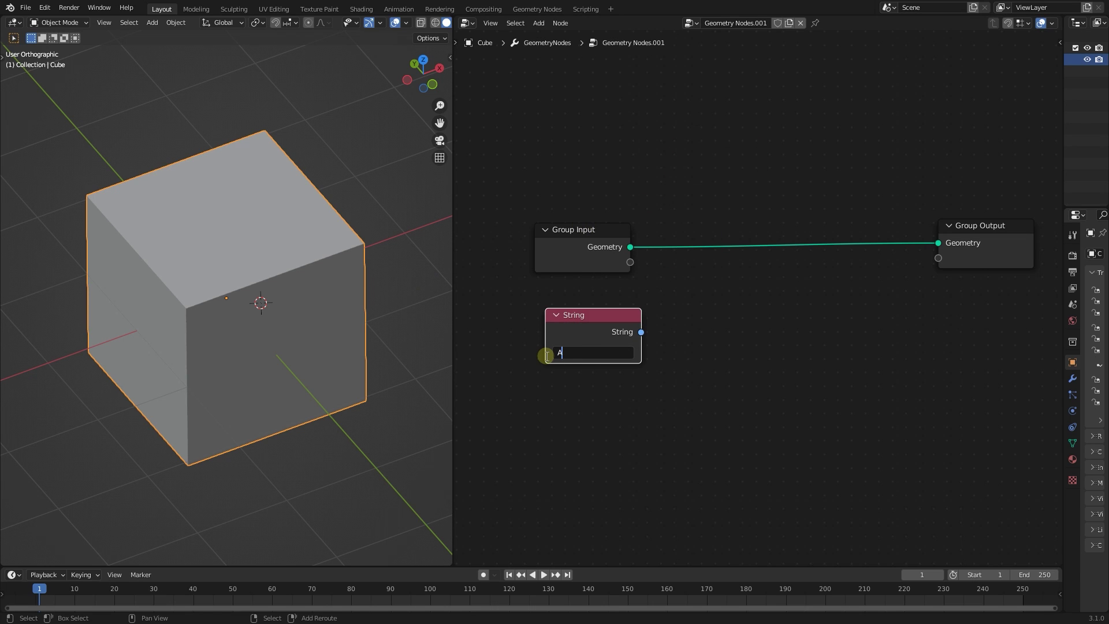
Step: Feed the string into a new String to Curves node and output its Curve Instances through Group Output
left_click_drag(648, 337, 706, 295)
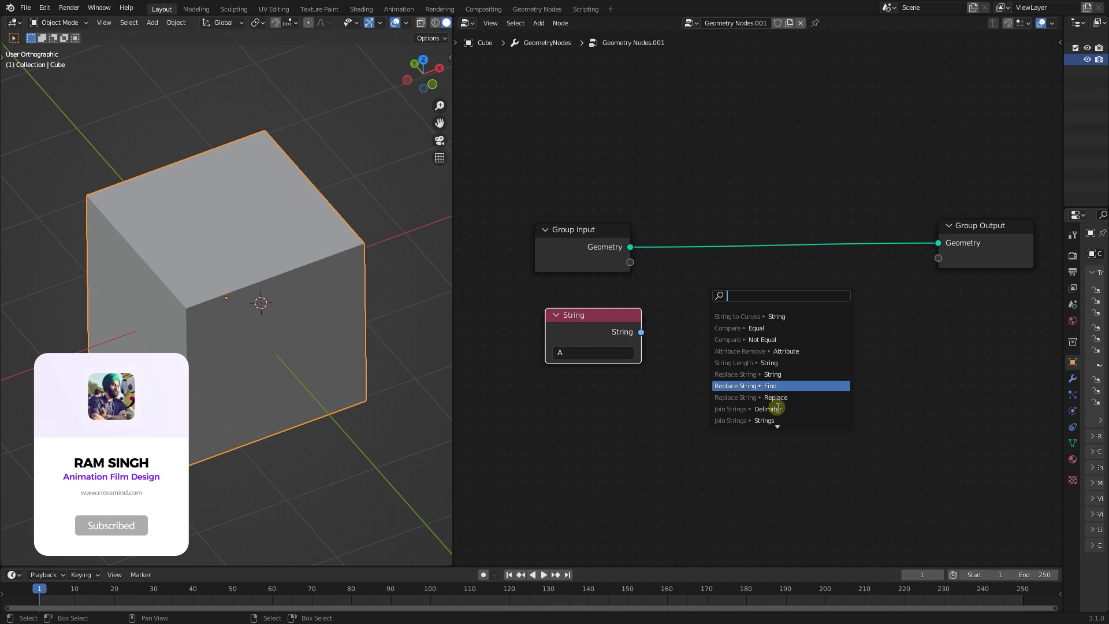
left_click(660, 310)
left_click_drag(642, 332, 705, 281)
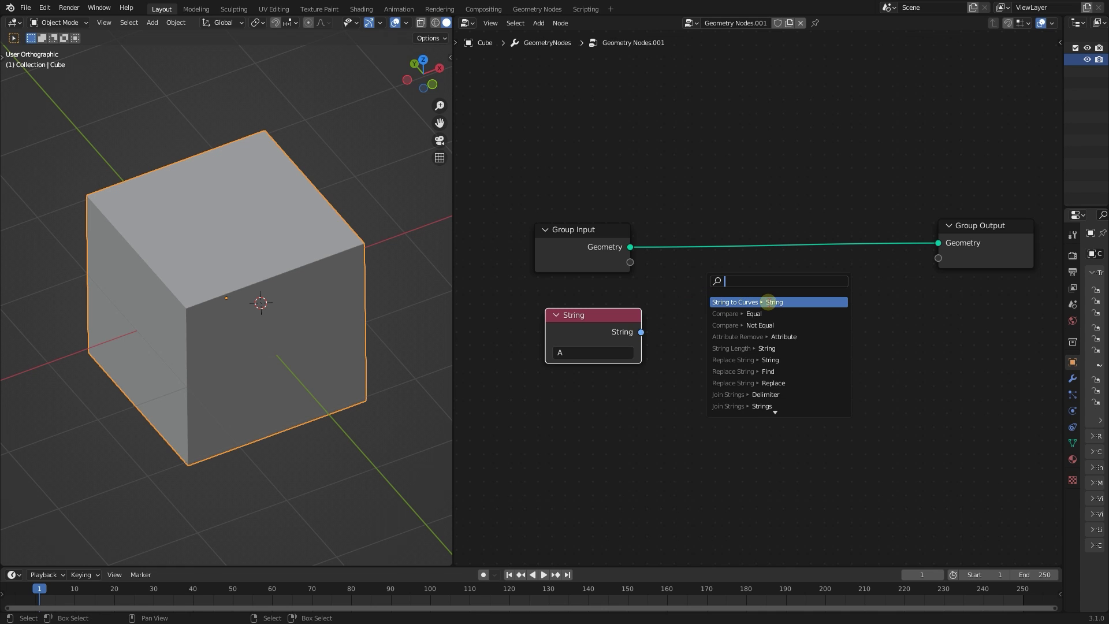
left_click(768, 302)
left_click(829, 376)
middle_click_drag(830, 376, 786, 338)
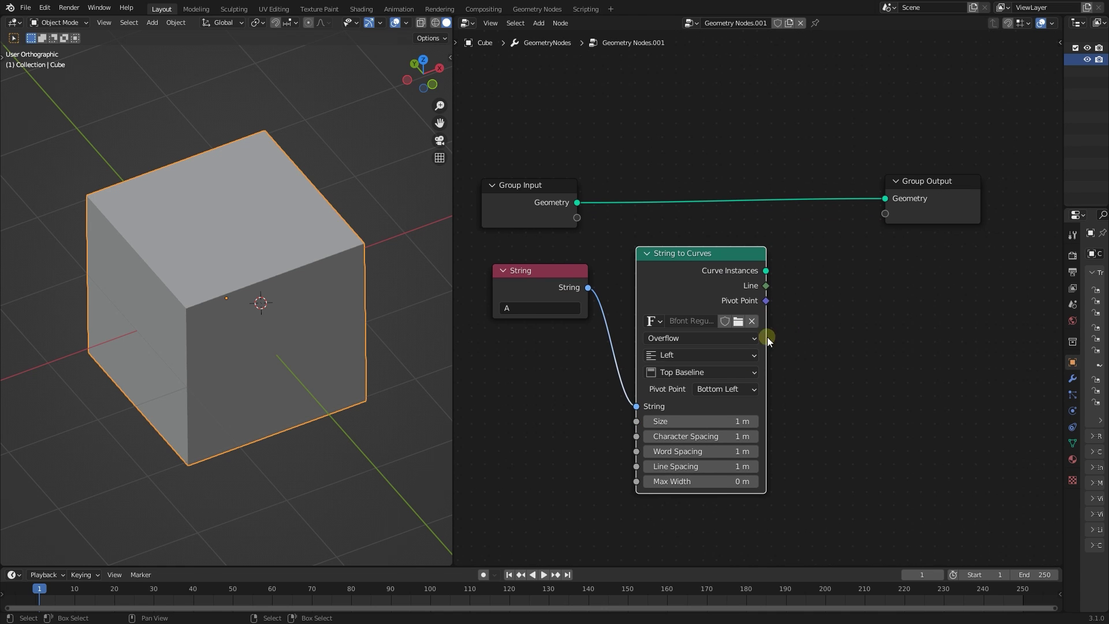
left_click(695, 273, "ctrl+shift")
middle_click_drag(331, 288, 317, 322)
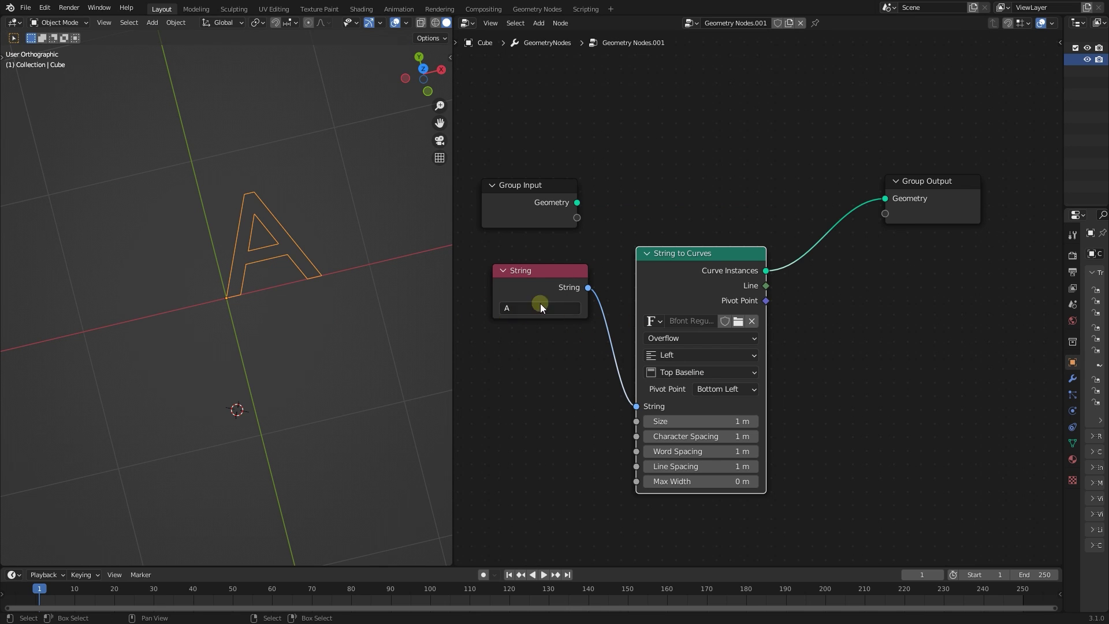
Step: Load Arial Black (ariblk.ttf) from the Windows Fonts folder as the String to Curves font
scroll(809, 290, "down", 2)
left_click(738, 303)
left_click(431, 214)
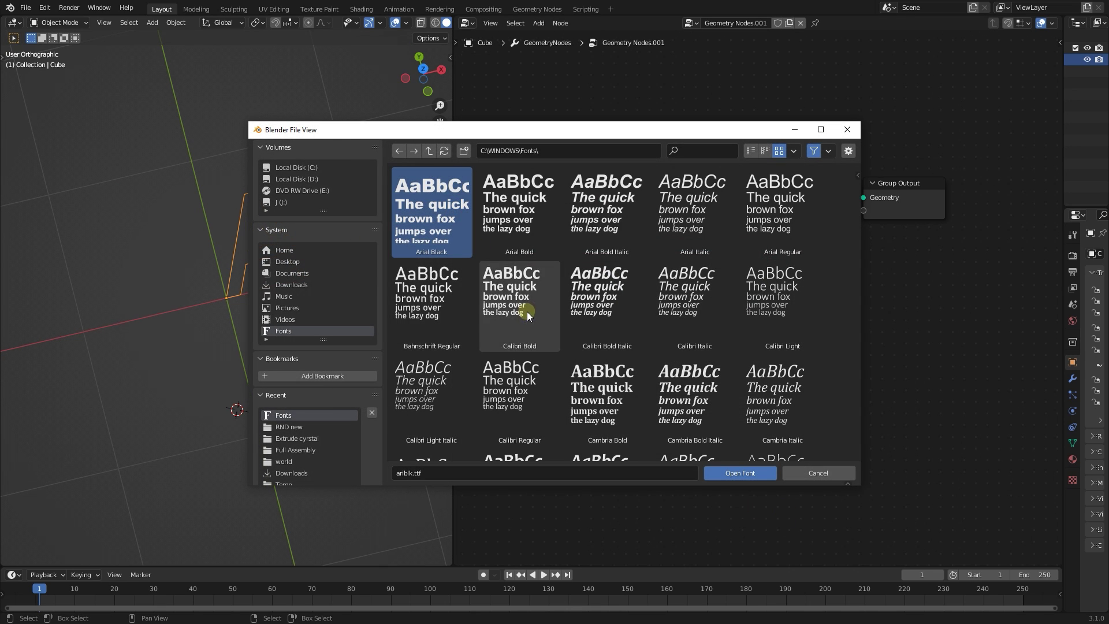
left_click(437, 309)
left_click(430, 214)
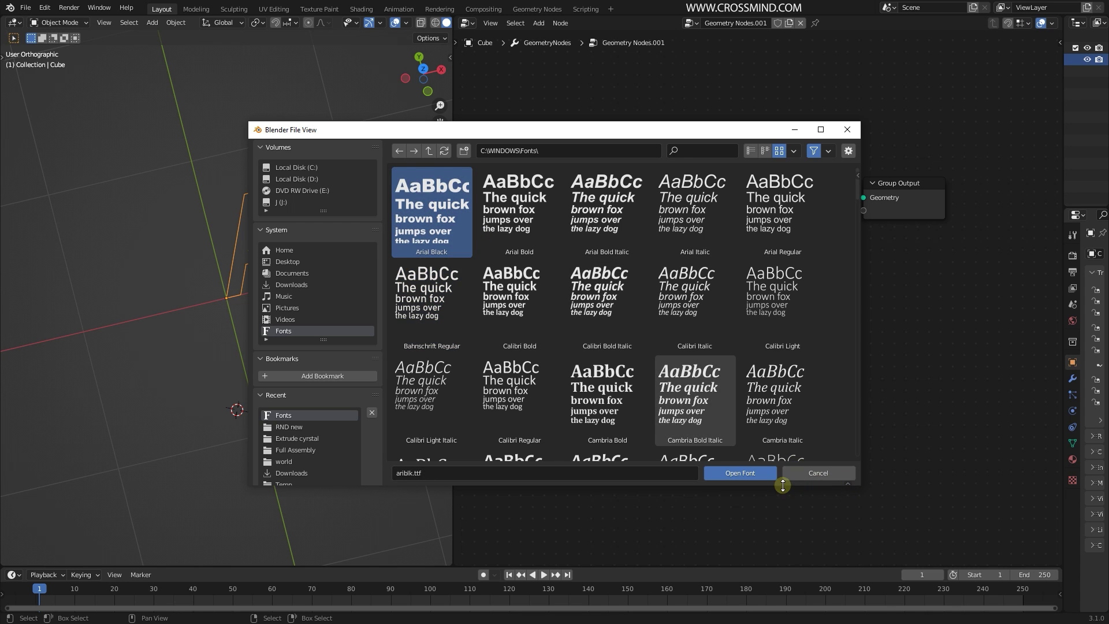
left_click(751, 473)
middle_click_drag(299, 306, 292, 347)
Step: Insert a Transform node between String to Curves and Group Output
key("shift+a")
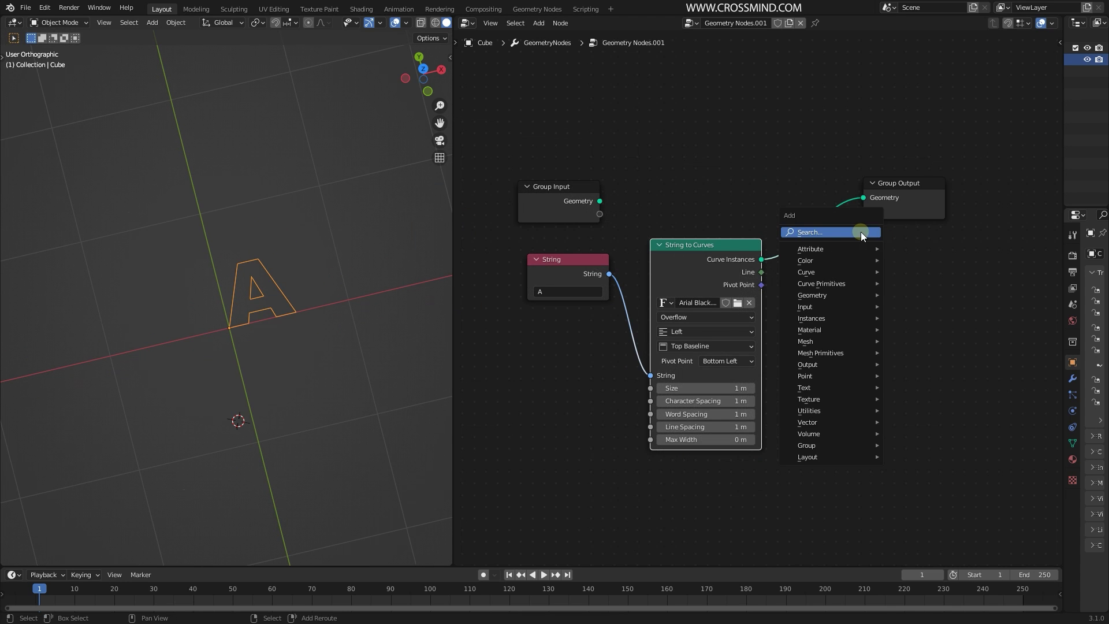
type("tra")
left_click(894, 252)
left_click(841, 223)
Step: Stand the letter upright by setting the Transform rotation to 90° on X and 0° on Y
left_click(848, 307)
middle_click_drag(190, 279, 289, 269)
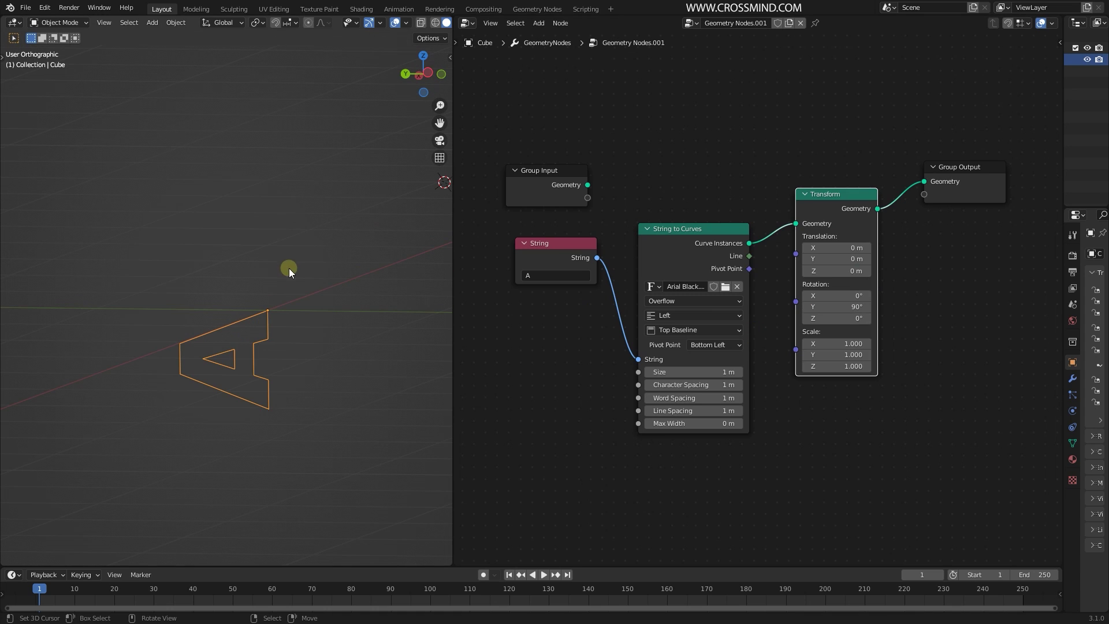
key("Tab")
type("0")
key("Return")
Step: Set the Transform node's X translation to -0.25 m to centre the letter on the origin
middle_click_drag(236, 323, 327, 339)
left_click_drag(837, 248, 822, 248)
mouse_move(296, 328)
middle_mouse_down()
mouse_move(287, 323)
mouse_move(306, 328)
middle_mouse_up()
Step: Insert a Fill Curve node after the Transform node, moving Group Output and Transform to make room
scroll(880, 262, "down", 5)
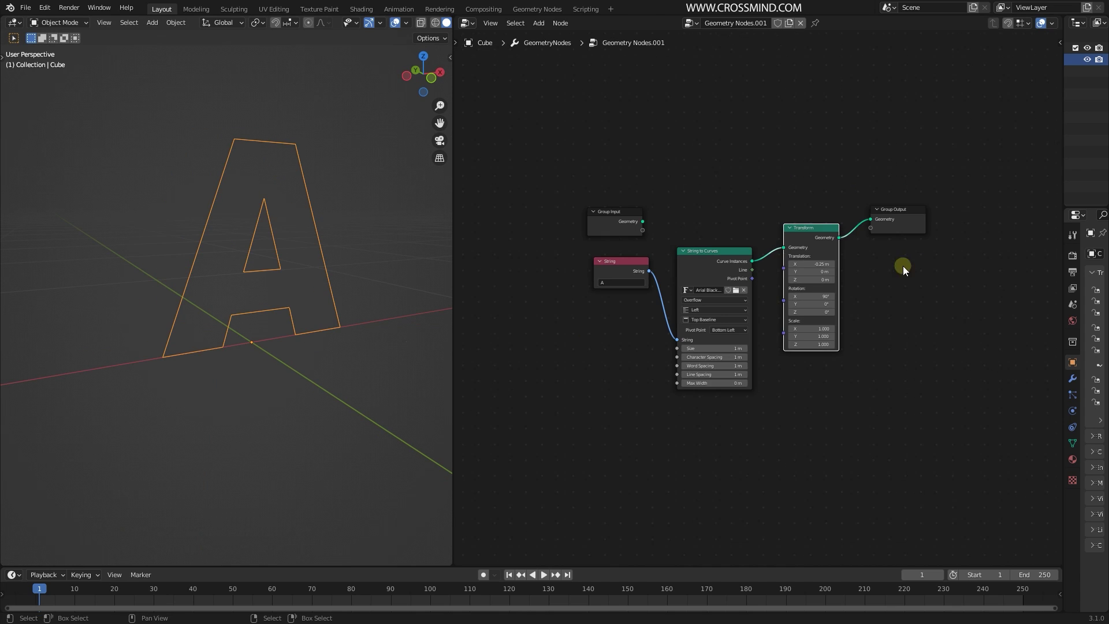
middle_click_drag(880, 263, 813, 263)
left_click_drag(843, 230, 975, 233)
key("shift+a")
left_click(944, 229)
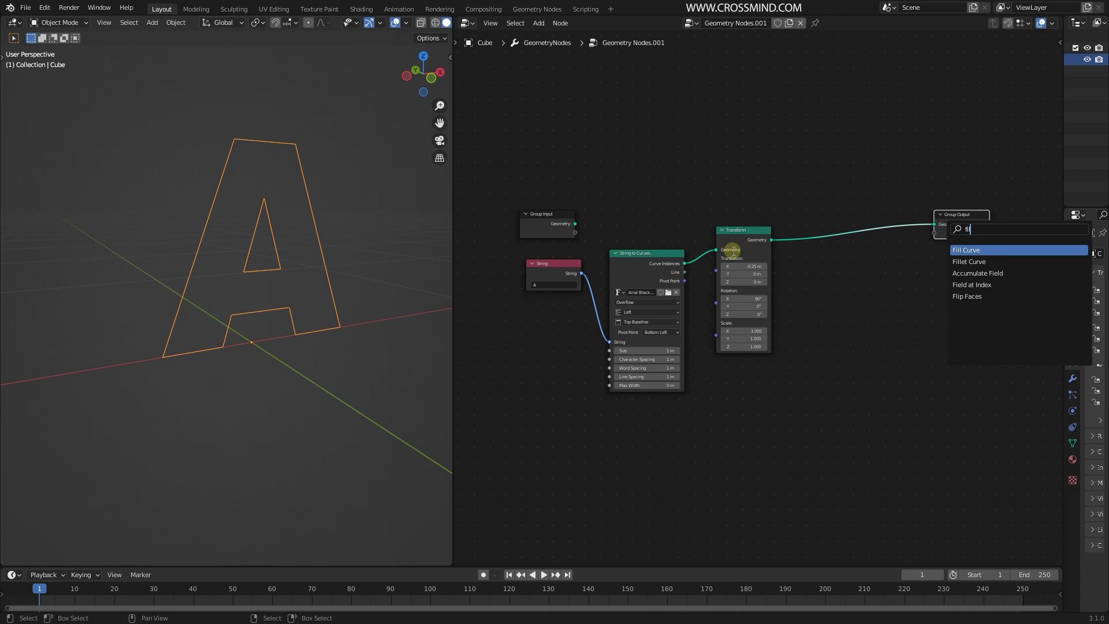
left_click(1003, 250)
left_click(836, 239)
left_click_drag(742, 245, 738, 258)
left_click_drag(815, 233, 806, 239)
Step: Insert an Extrude Mesh node between Fill Curve and Group Output
key("shift+a")
type("e")
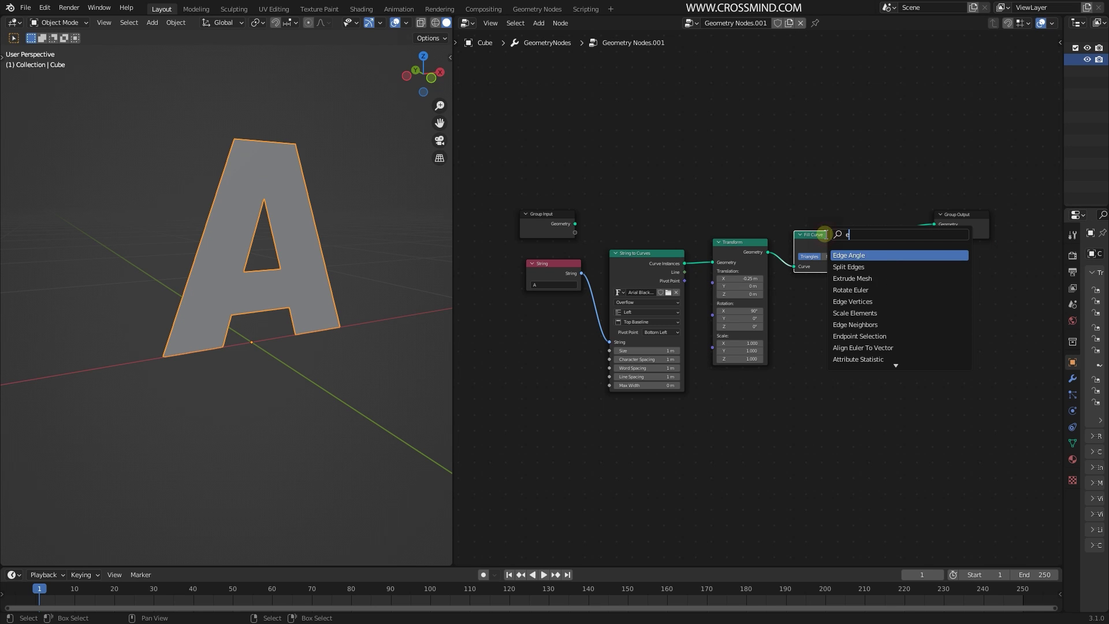
type("xt")
left_click(867, 255)
left_click(941, 251)
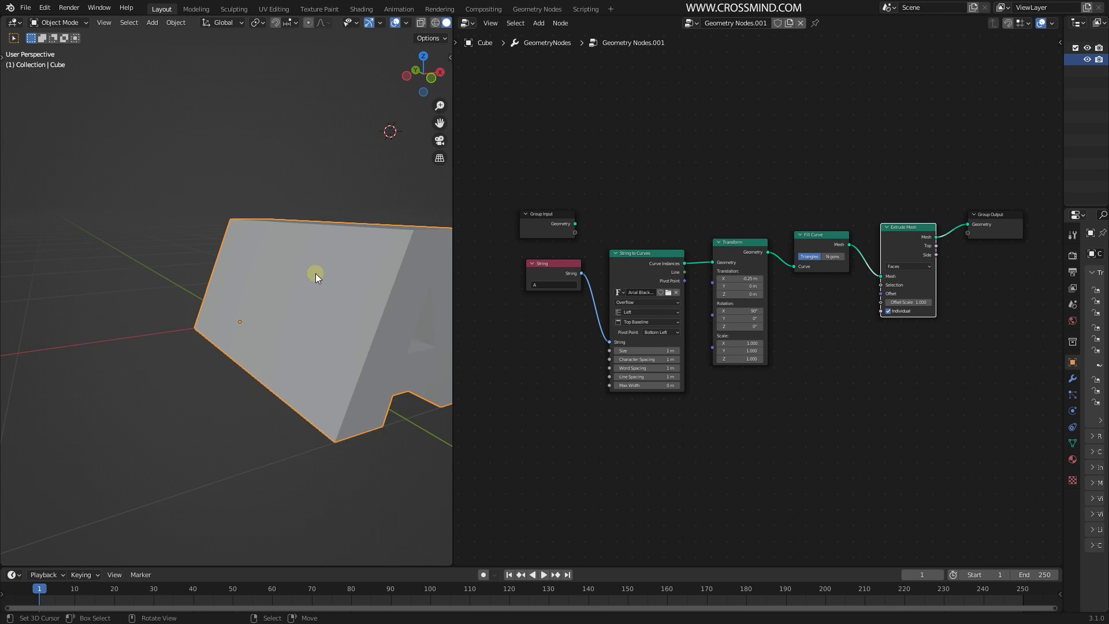
Step: Set the Extrude Mesh node's offset scale to 0.3 to give the letter thickness
key("Home")
left_click_drag(943, 302, 907, 302)
middle_click_drag(202, 353, 155, 350)
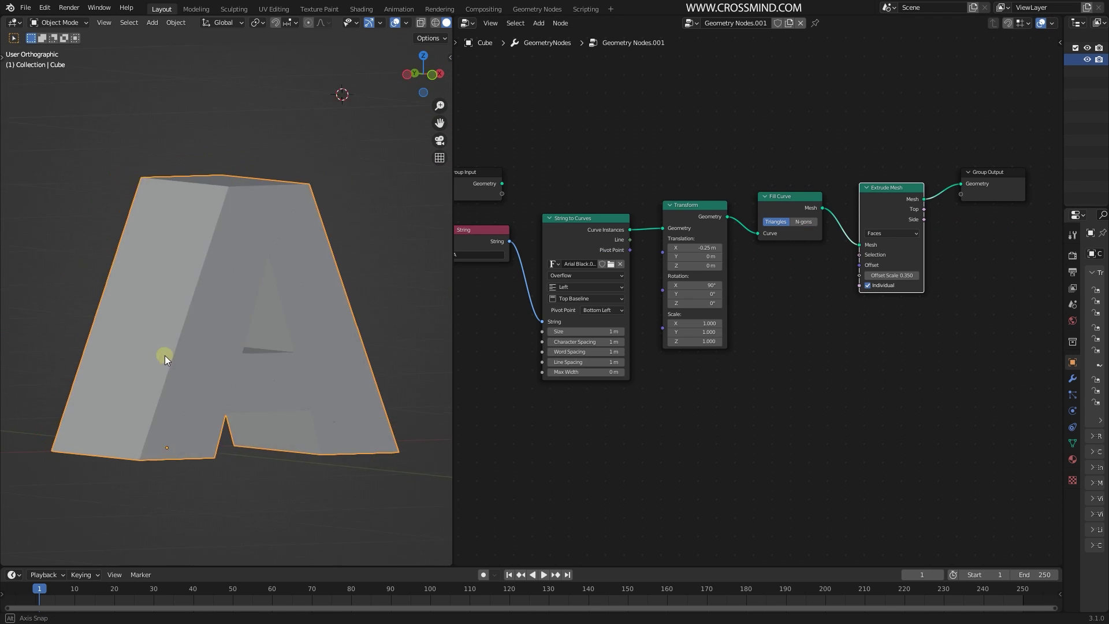
scroll(819, 324, "up", 4)
middle_click_drag(887, 268, 808, 283)
left_click_drag(859, 282, 855, 282)
middle_click_drag(214, 286, 74, 287)
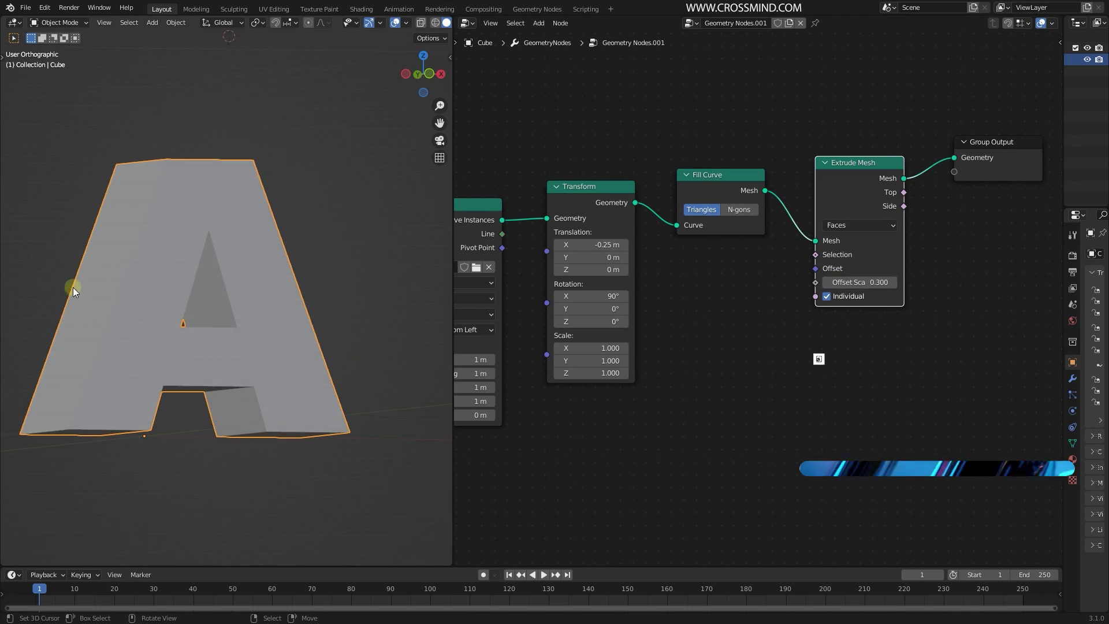
key("KP_5")
scroll(67, 286, "down", 10)
middle_click_drag(292, 328, 227, 327, "shift")
scroll(227, 327, "up", 4)
Step: Insert a second Extrude Mesh node before Group Output with an offset scale of 0.12
middle_click_drag(1024, 170, 780, 261)
left_click_drag(762, 245, 982, 263)
middle_click_drag(832, 294, 772, 278)
scroll(771, 279, "up", 2)
key("shift+a")
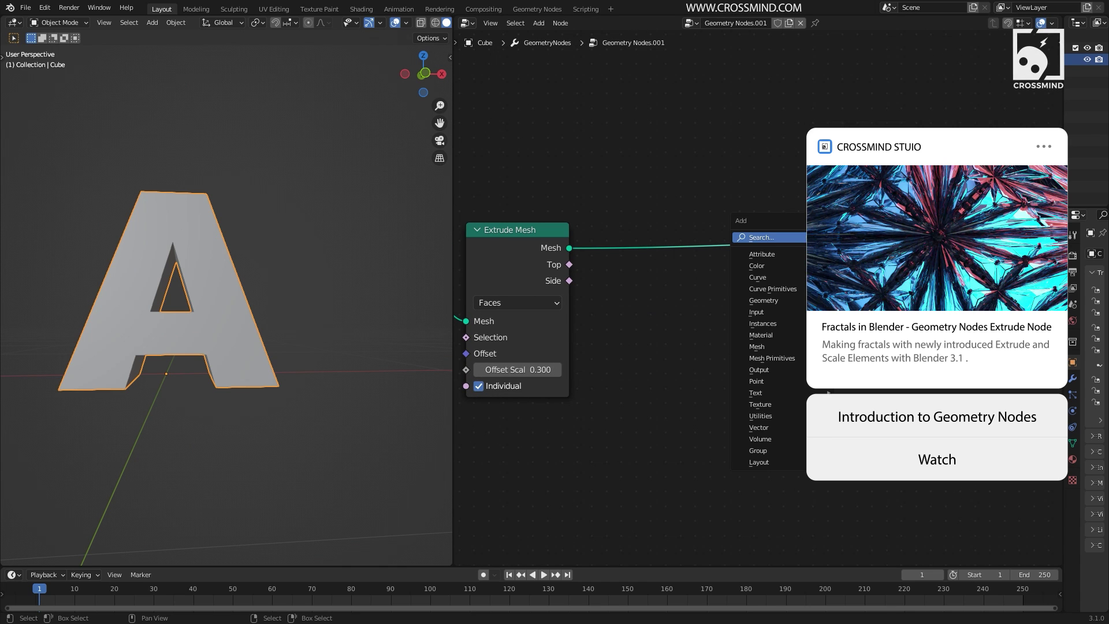
left_click(760, 238)
type("ext")
left_click(842, 256)
left_click(739, 234)
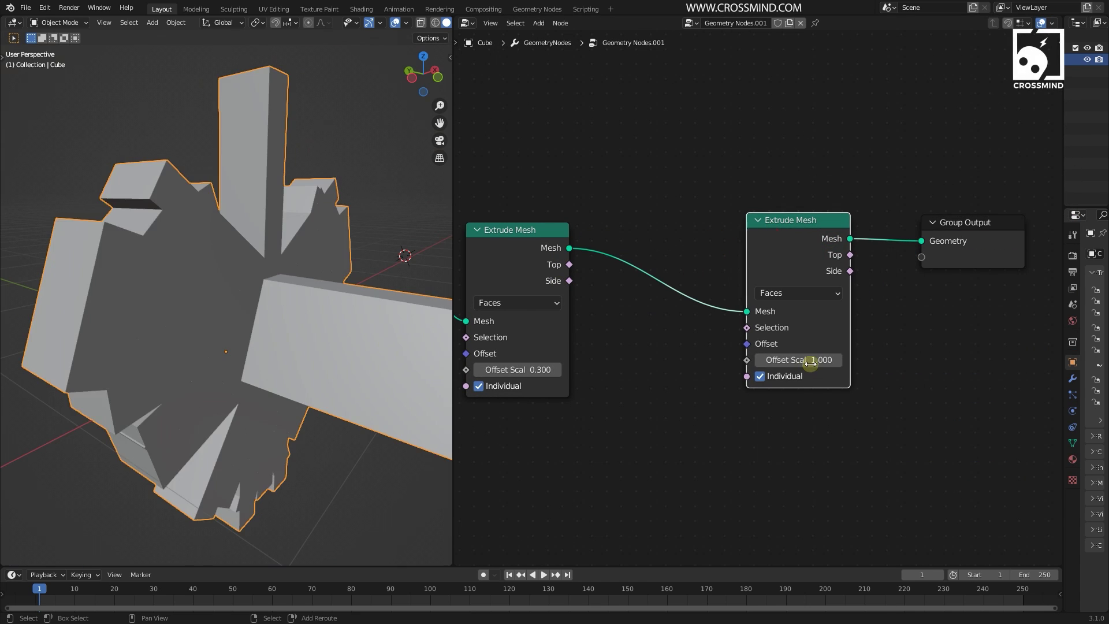
left_click_drag(808, 362, 757, 362)
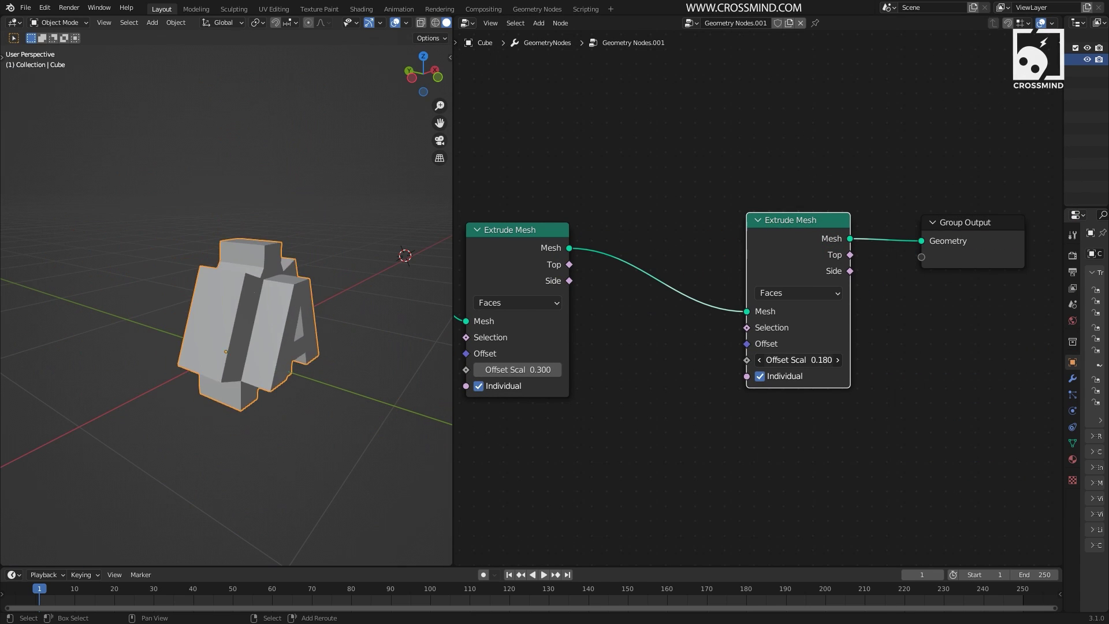
left_click_drag(758, 362, 755, 362)
Step: Insert a Scale Elements node after the second Extrude Mesh and link the extrusion's Top output to its Selection
key("shift+a")
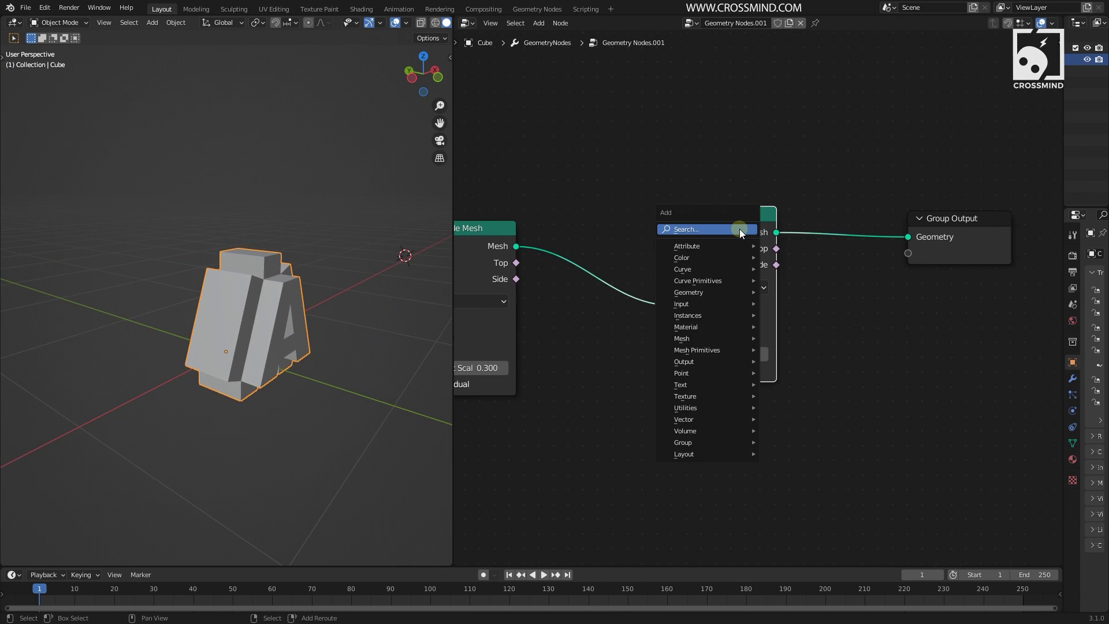
left_click(739, 230)
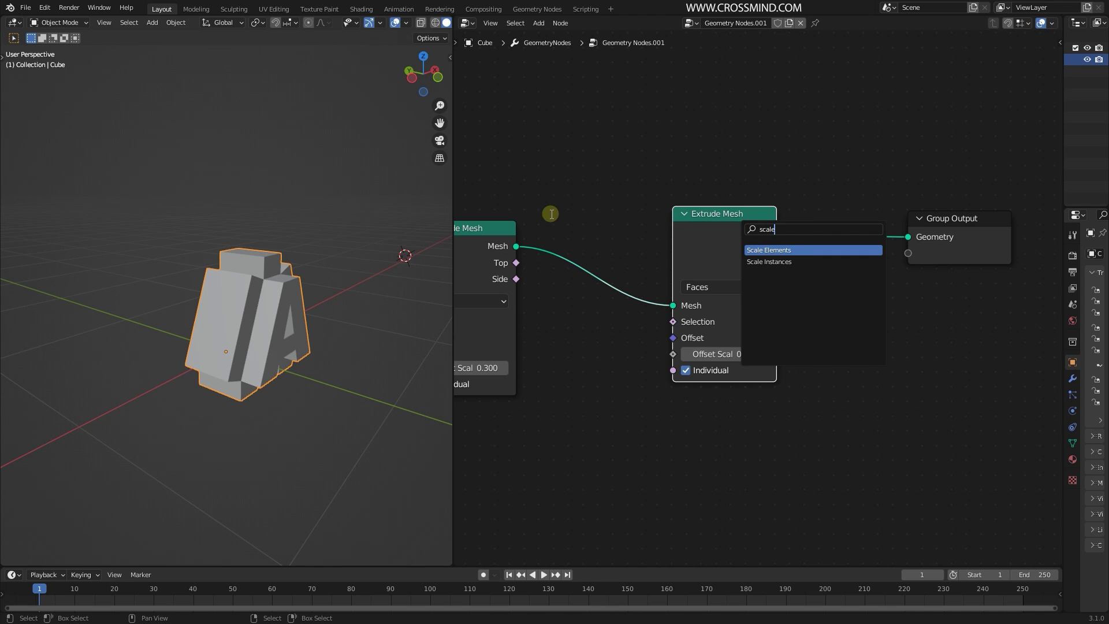
left_click(784, 250)
left_click(849, 238)
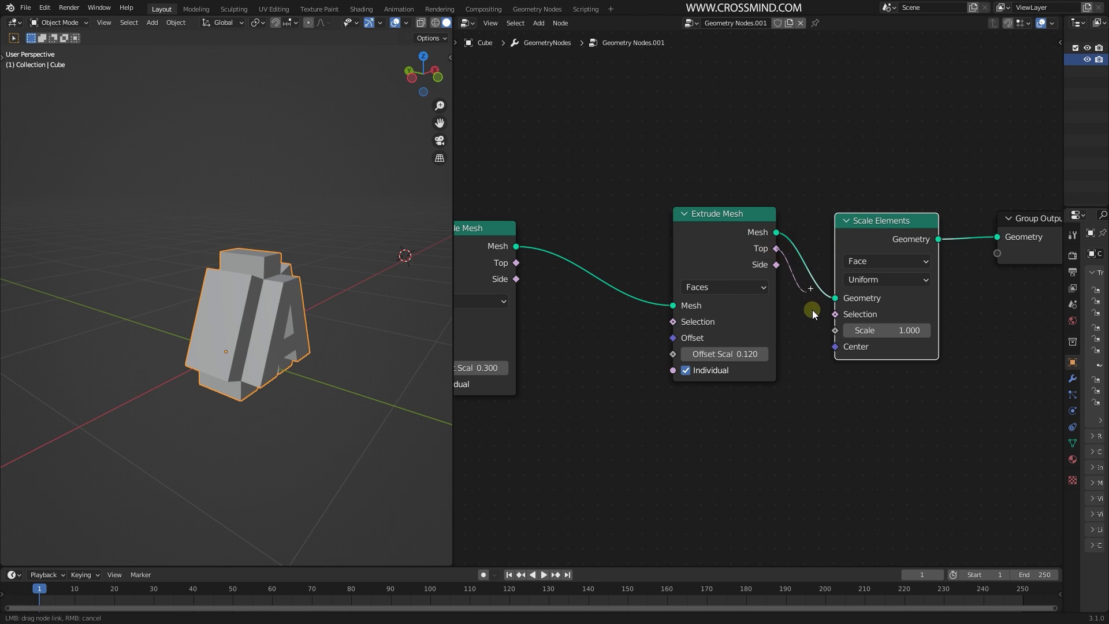
scroll(280, 350, "up", 4)
middle_click_drag(281, 350, 243, 341)
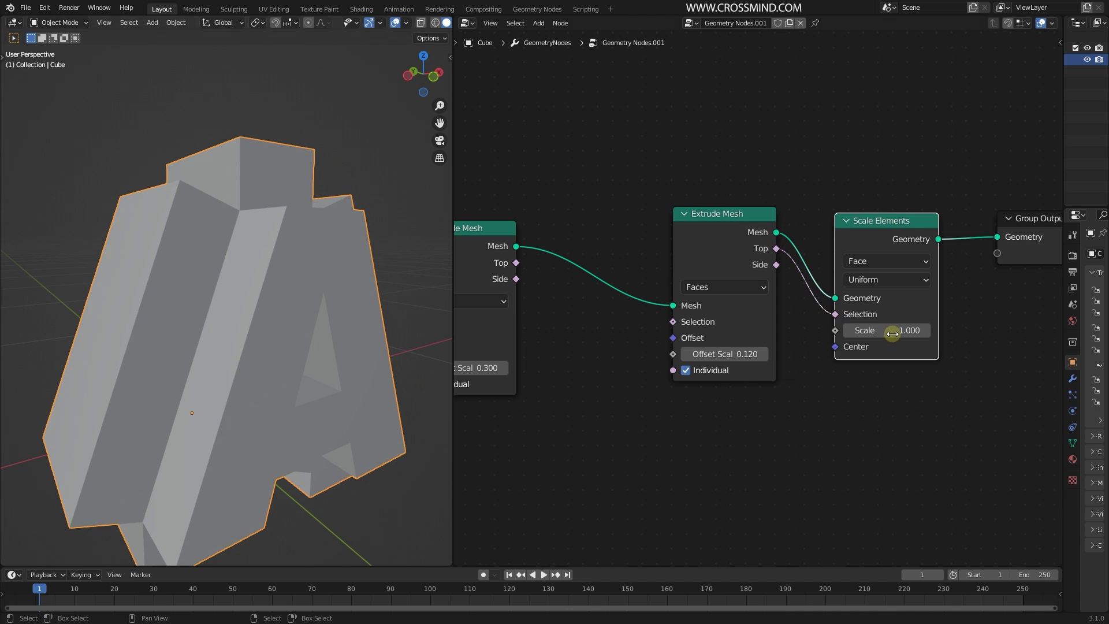
Step: Set the second Extrude Mesh offset scale to 0.01 and the Scale Elements scale to 0.32
left_click_drag(897, 331, 792, 367)
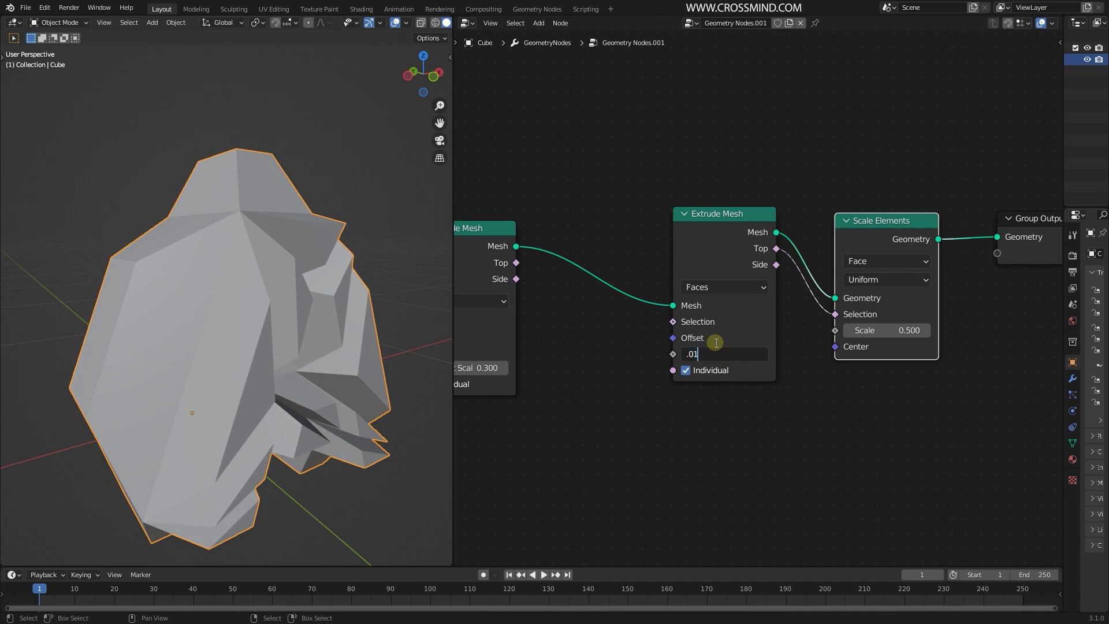
type(".01")
key("Return")
mouse_move(312, 375)
middle_mouse_down()
mouse_move(292, 358)
mouse_move(328, 386)
middle_mouse_up()
left_click_drag(903, 326, 865, 326)
scroll(226, 323, "down", 2)
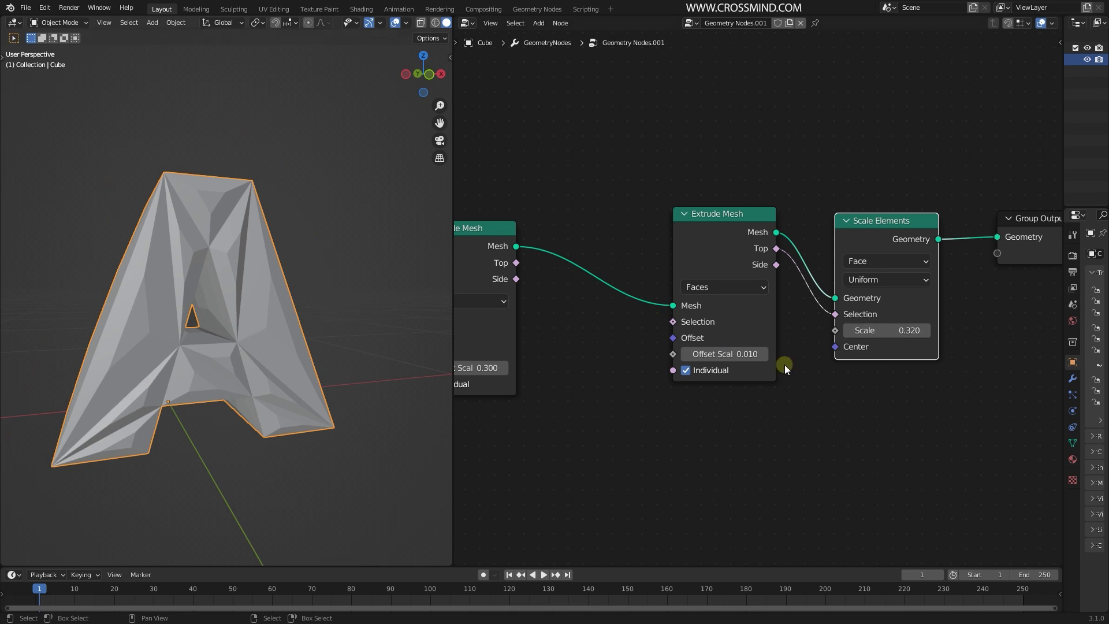
Step: Group the second Extrude Mesh and the Scale Elements node into a node group named "Extrude and Scale"
middle_click_drag(716, 217, 694, 202)
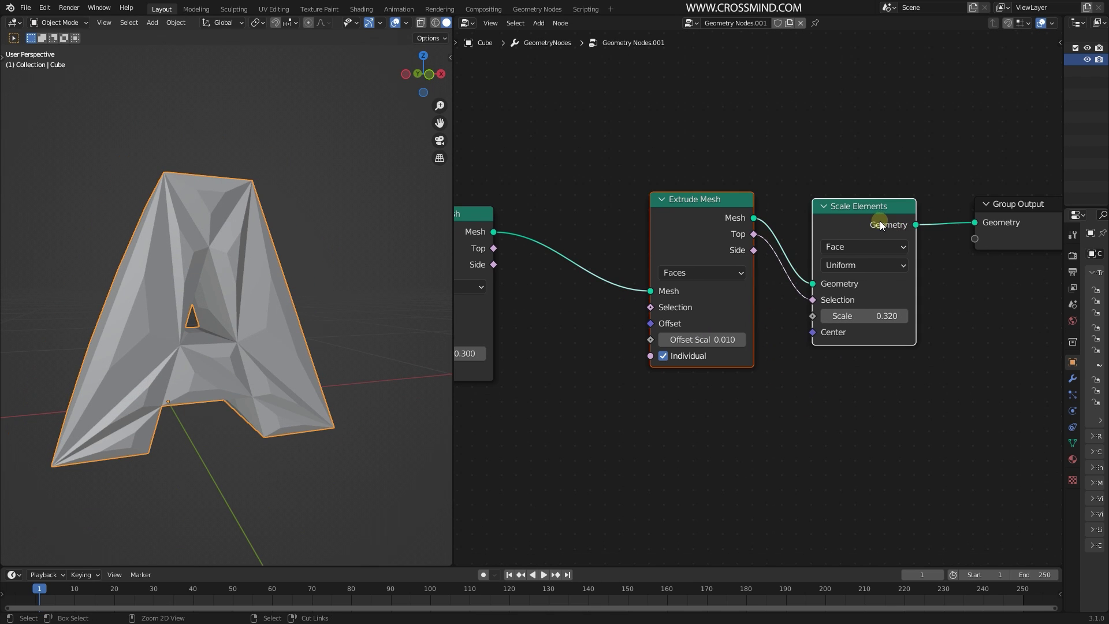
key("ctrl+g")
key("Tab")
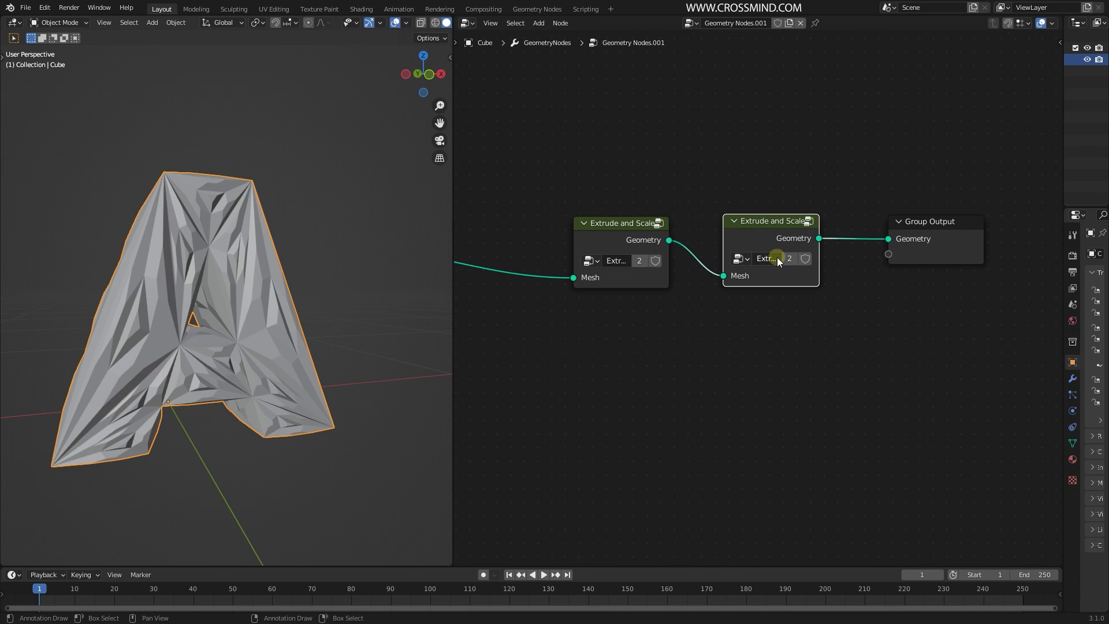
Step: Chain further copies of the Extrude and Scale group before Group Output until there are four in a row
key("shift+d")
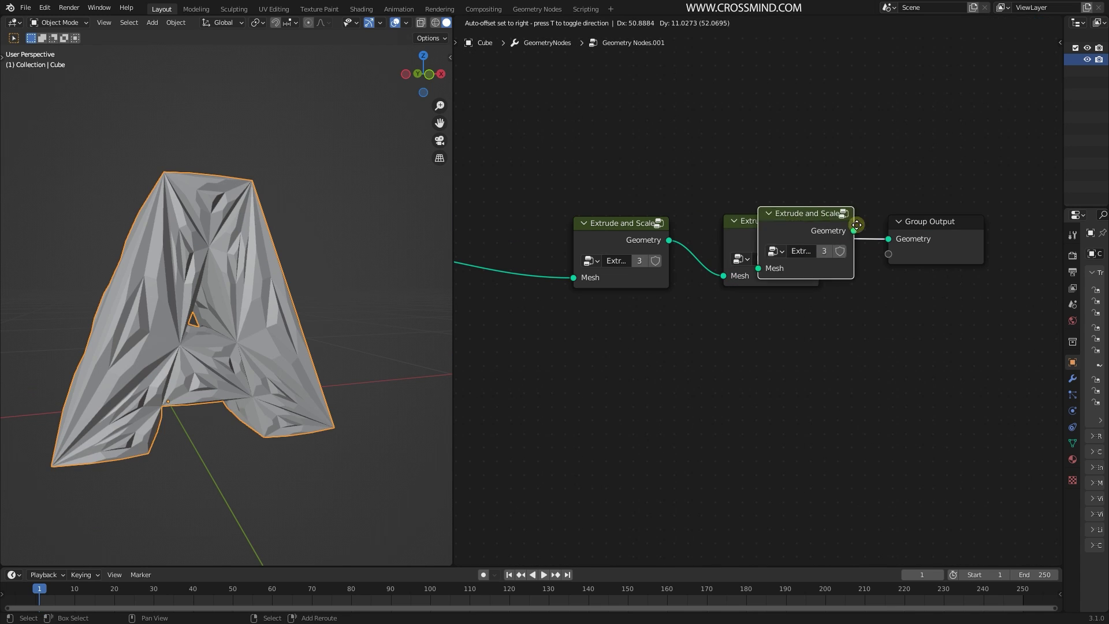
left_click(934, 230)
middle_click_drag(873, 286, 831, 283)
key("shift+d")
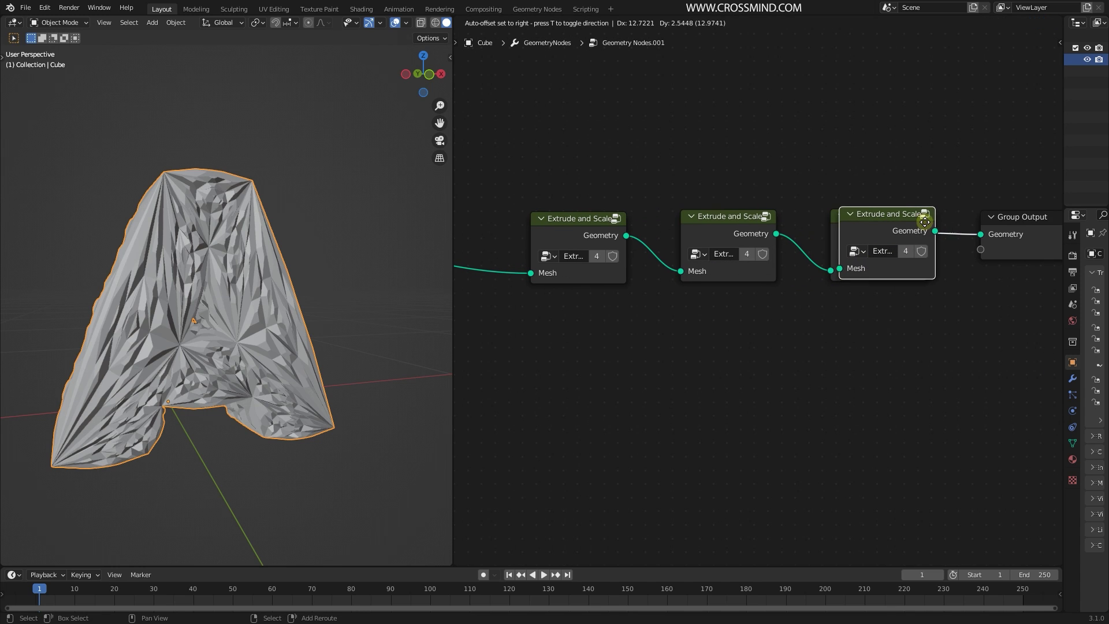
left_click(996, 231)
Step: Examine the nodes inside the Extrude and Scale group and the chain of group copies
middle_click_drag(797, 333, 857, 372)
left_click(770, 267)
key("Tab")
scroll(720, 400, "up", 6)
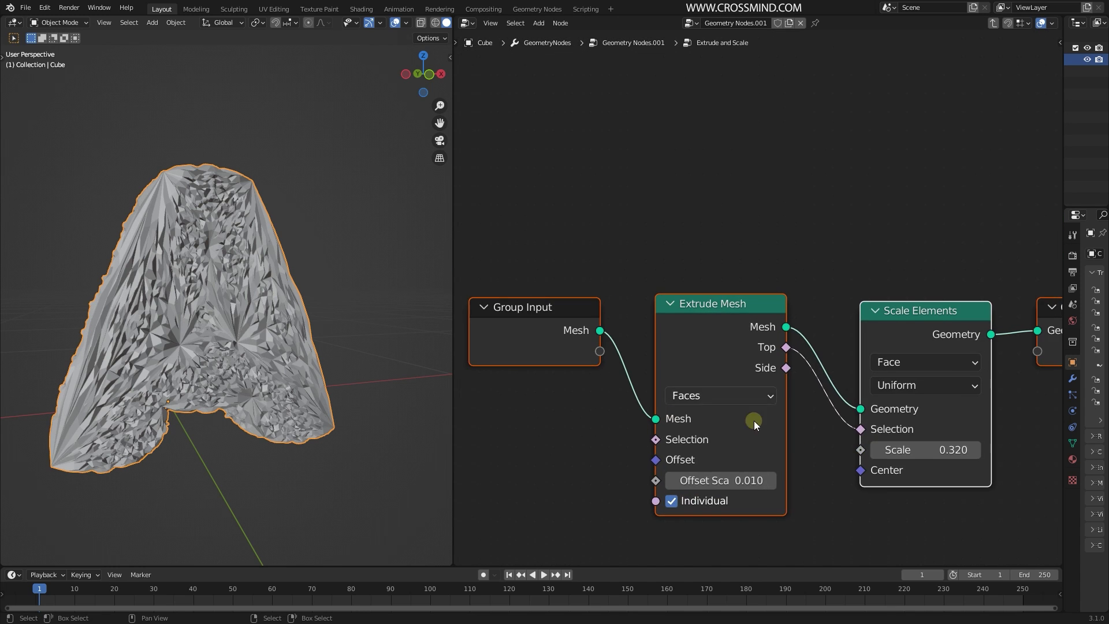
middle_click_drag(952, 479, 846, 371)
key("Tab")
scroll(658, 345, "down", 1)
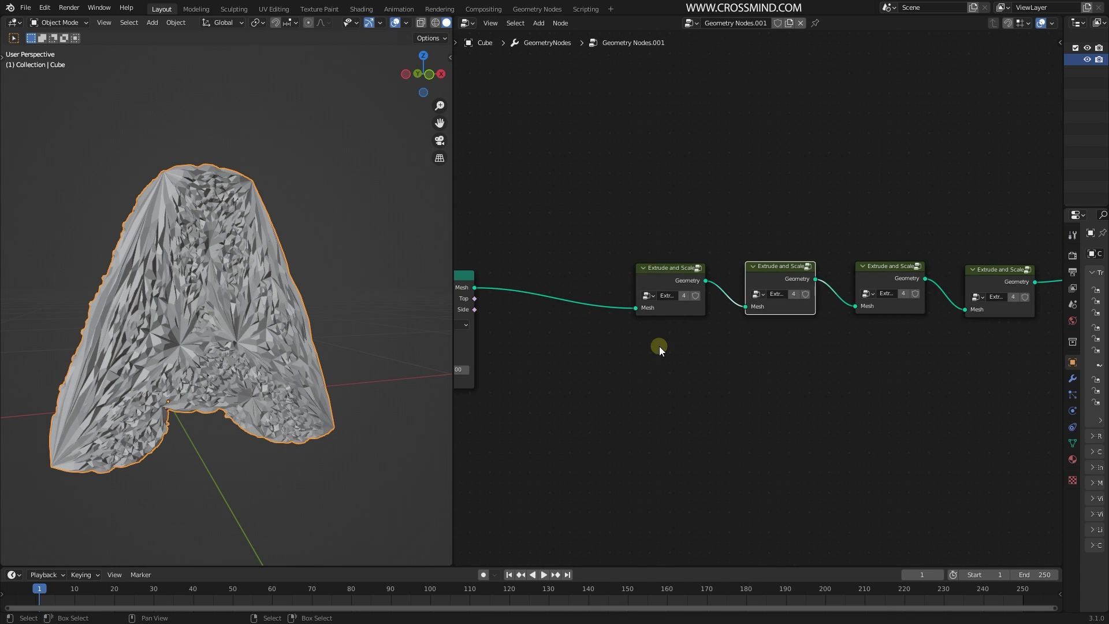
middle_click_drag(658, 345, 737, 340)
scroll(751, 309, "up", 3)
scroll(856, 332, "down", 2)
middle_click_drag(794, 299, 669, 296)
Step: Open the Extrude and Scale group for editing and set its Scale Elements scale to 0.2
key("Tab")
scroll(838, 342, "up", 3)
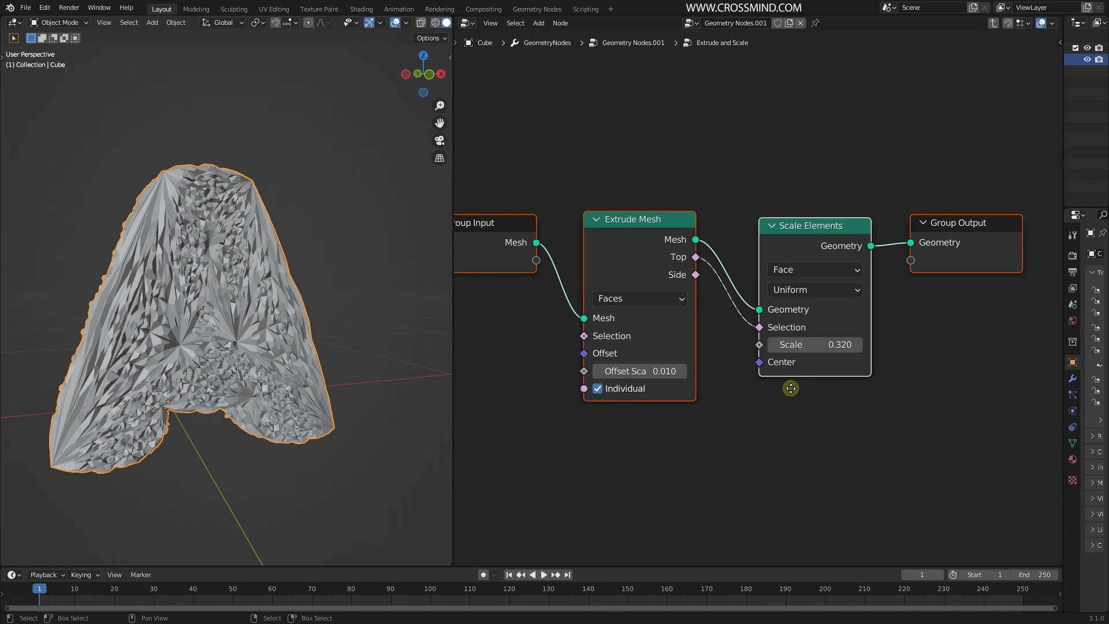
mouse_move(797, 362)
left_mouse_down()
mouse_move(769, 361)
mouse_move(791, 362)
mouse_move(782, 362)
left_mouse_up()
Step: Set the grouped Extrude Mesh node's offset scale to 0.001 and inspect the letter's surface detail up close
middle_click_drag(600, 439, 762, 400)
scroll(762, 401, "up", 1)
left_click_drag(752, 362, 752, 362)
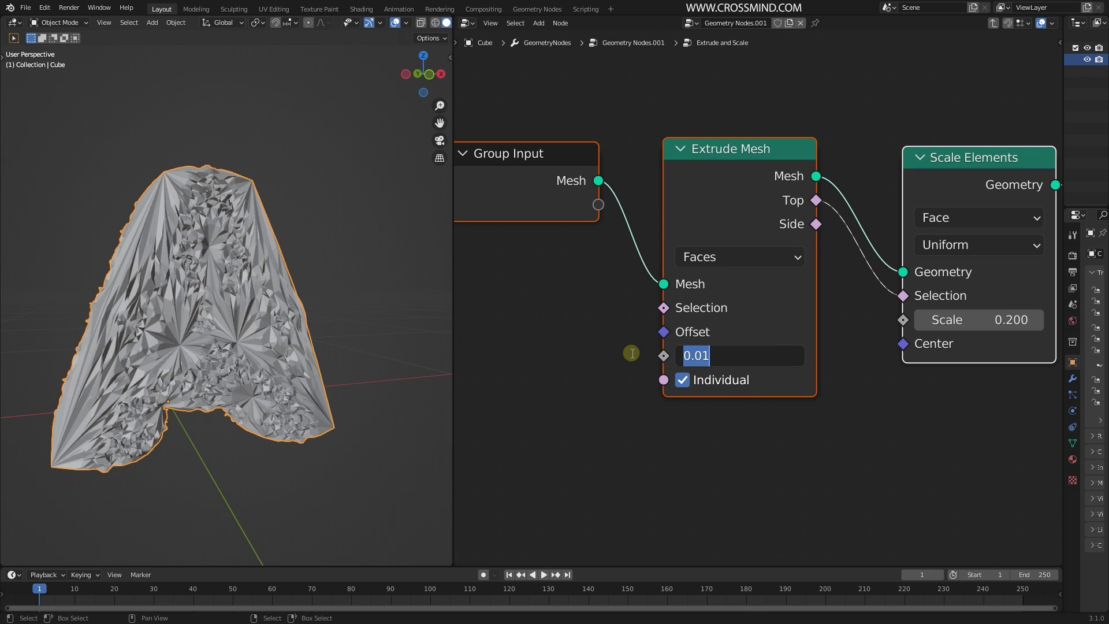
key("Return")
scroll(235, 350, "up", 4)
key("KP_5")
scroll(299, 390, "up", 3)
middle_click_drag(299, 390, 307, 185)
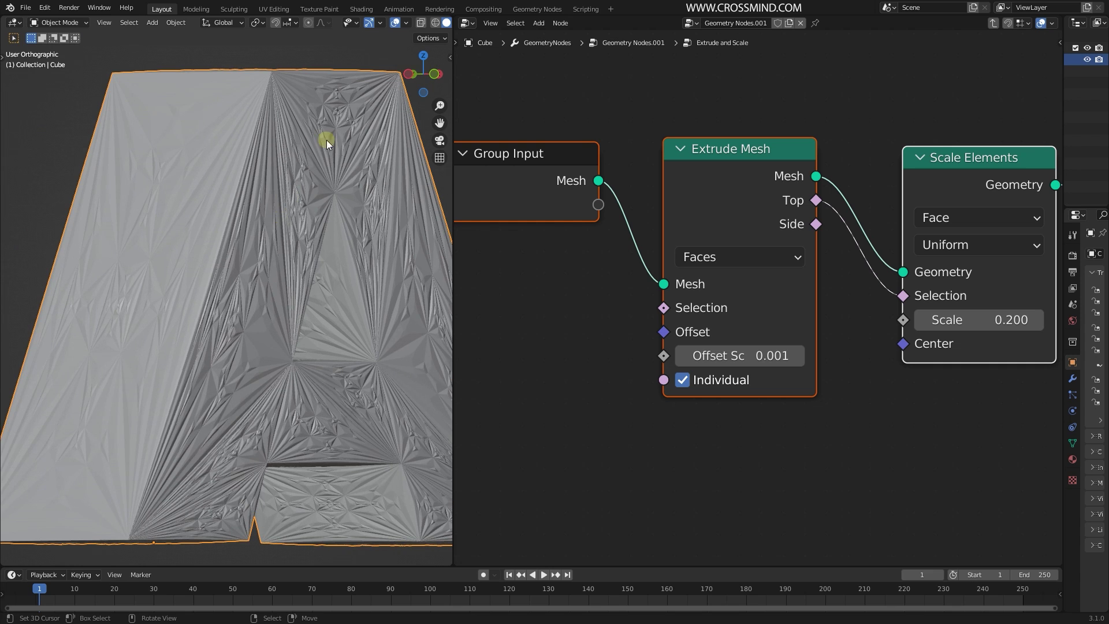
middle_click_drag(893, 431, 864, 429)
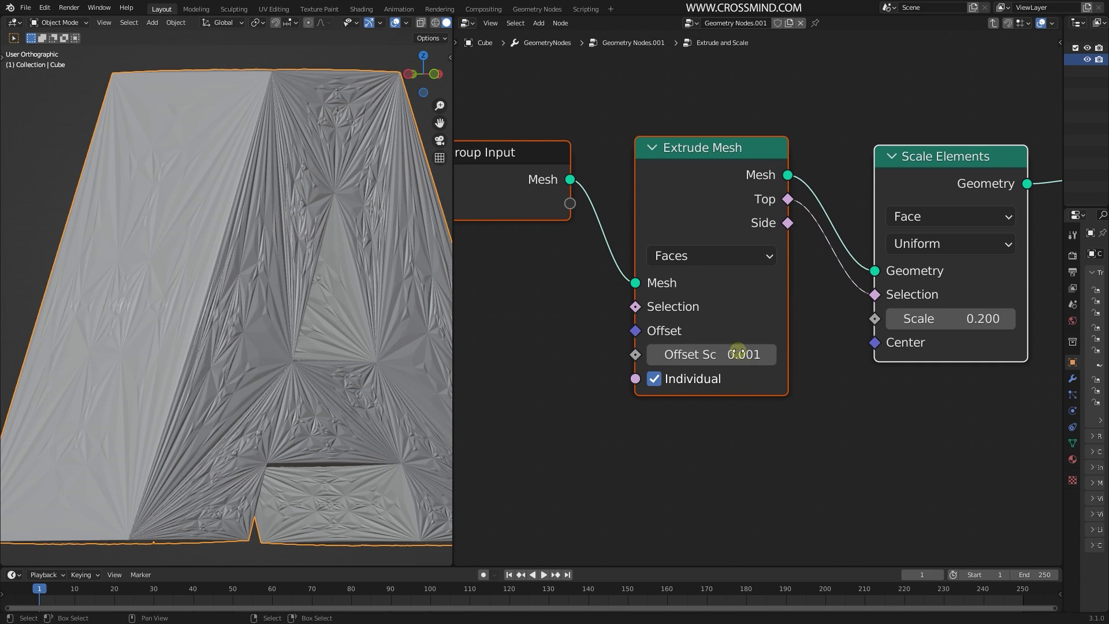
Step: Set the grouped Extrude Mesh node's offset scale to 0.002 and check the whole letter
left_click(668, 359)
type("0.002")
key("Return")
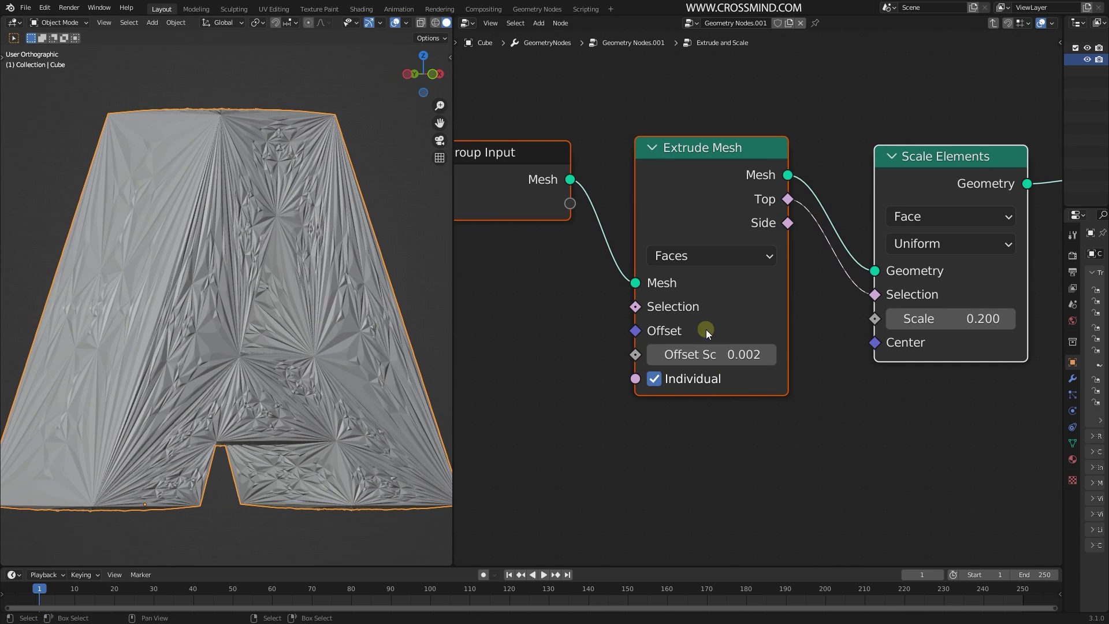
scroll(248, 396, "down", 1)
scroll(876, 378, "down", 3)
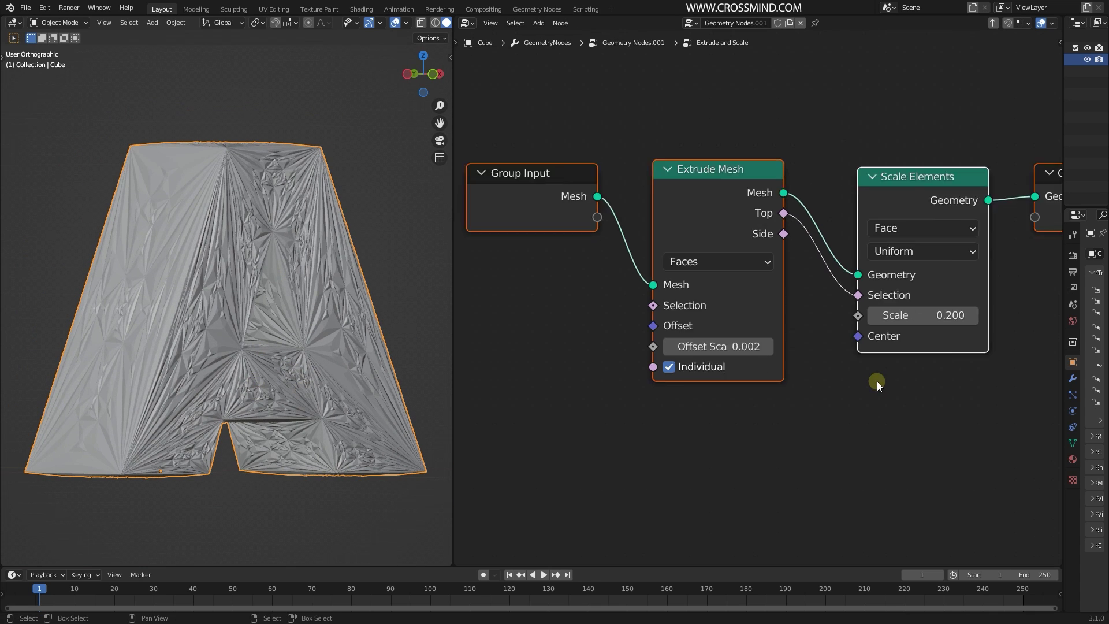
Step: Leave the Extrude and Scale group to view the chain of copies, and reopen the first copy for editing
key("Tab")
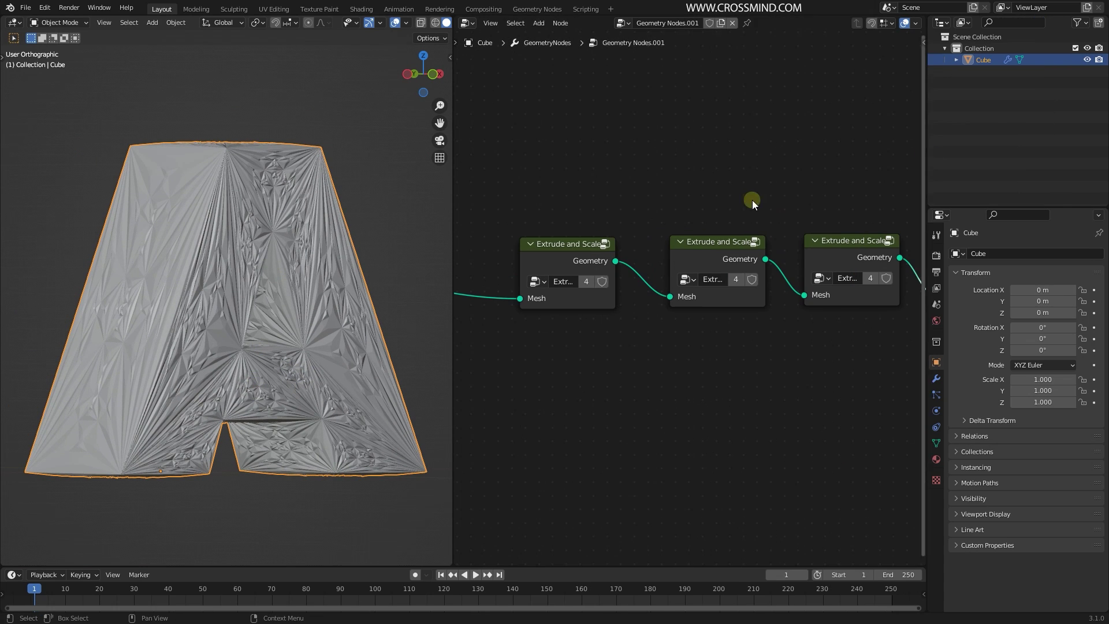
left_click(611, 298)
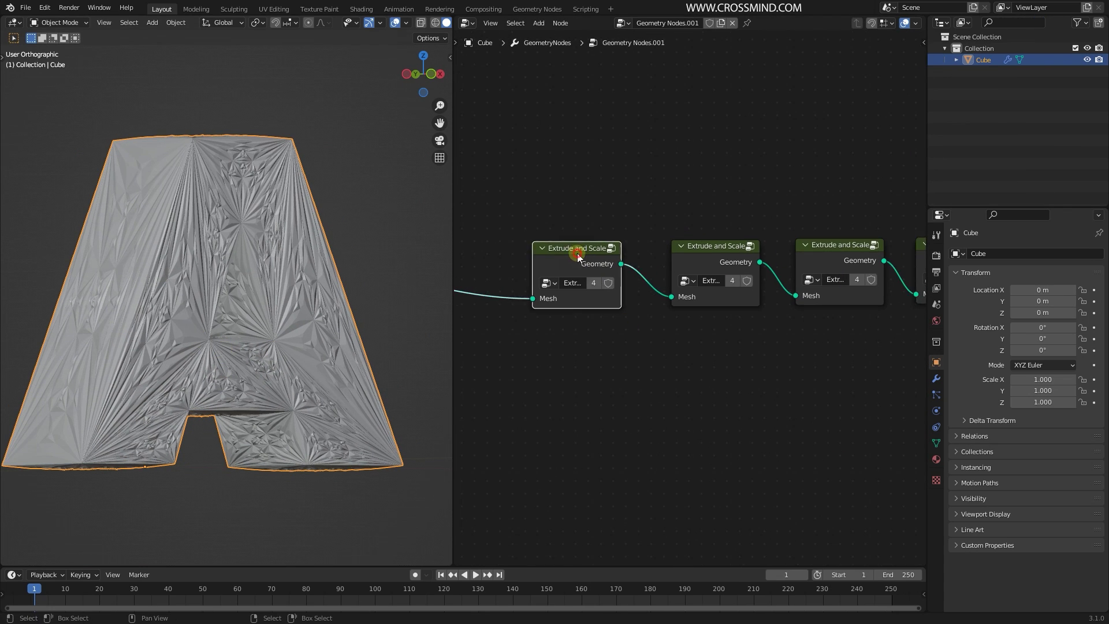
key("Tab")
scroll(673, 261, "up", 3)
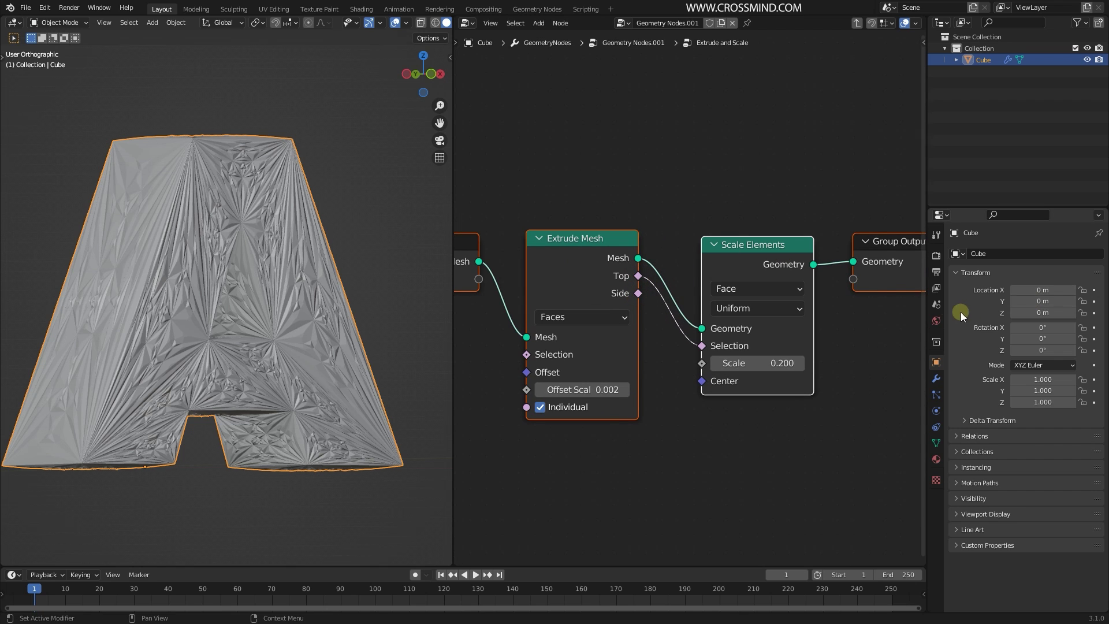
Step: Set the render engine to Cycles and show the letter in rendered viewport shading
left_click(939, 285)
left_click(937, 254)
left_click(1049, 254)
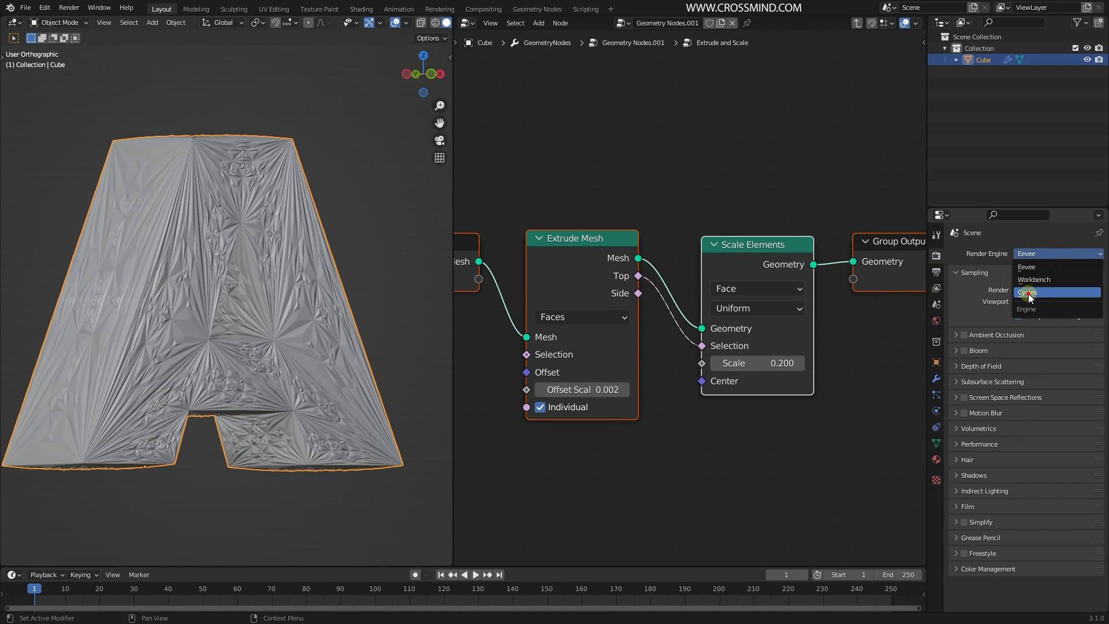
left_click(1028, 294)
middle_click_drag(252, 259, 246, 278)
scroll(425, 22, "down", 2)
left_click(431, 23)
left_click(936, 255)
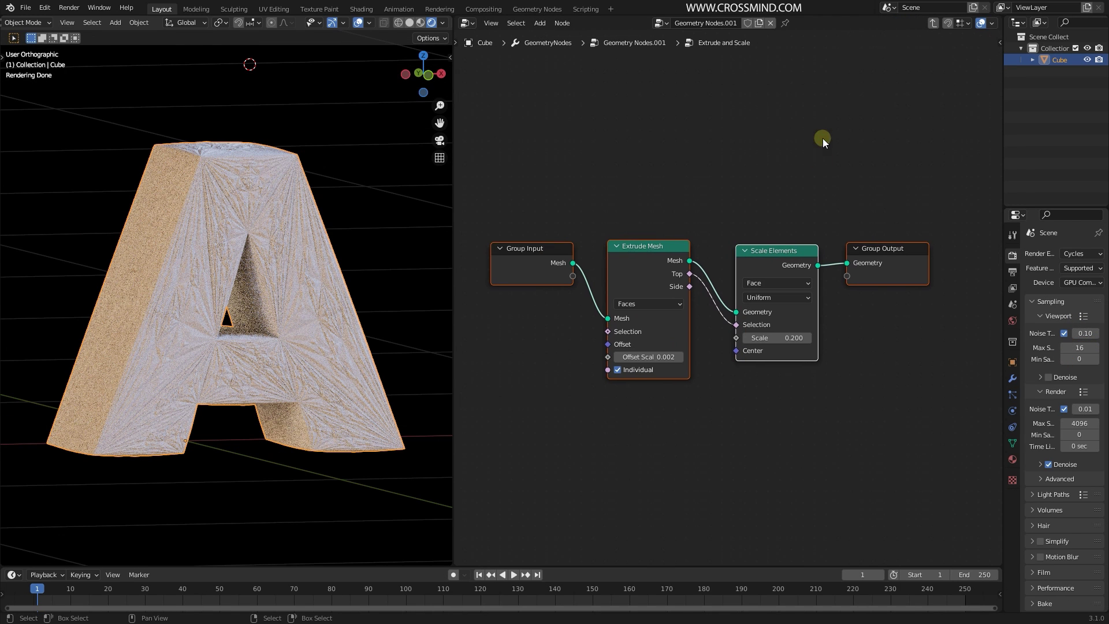
Step: Spread Scale Elements and Group Output further away from Extrude Mesh inside the group
left_click(822, 140)
left_click_drag(884, 263, 937, 264)
left_click_drag(778, 263, 831, 254)
scroll(802, 275, "up", 2)
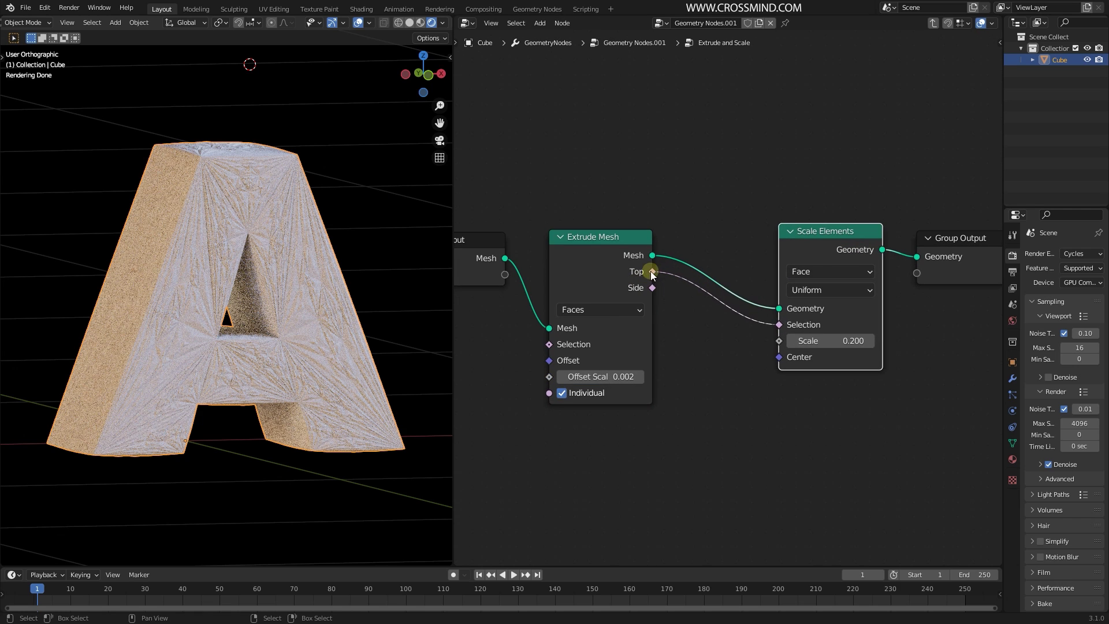
left_click_drag(653, 271, 698, 254)
left_click(652, 287)
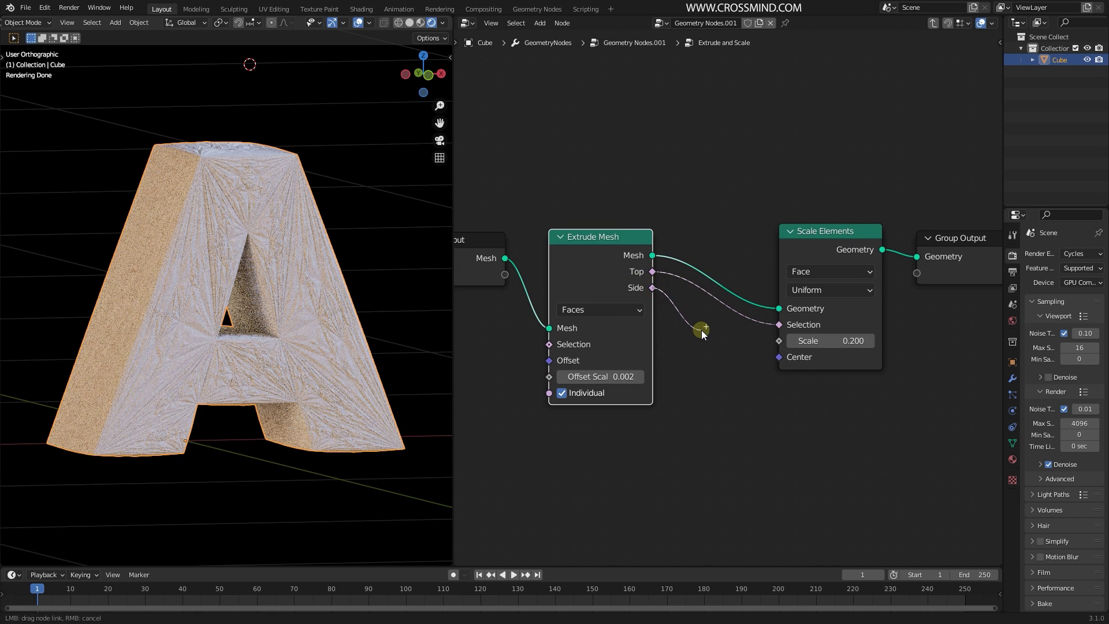
left_click_drag(702, 333, 703, 325)
left_click(705, 225)
left_click_drag(696, 257, 730, 233)
left_click(676, 310)
Step: Add a Set Material node inside the group and make room for it before Group Output
key("shift+a")
left_click(707, 265)
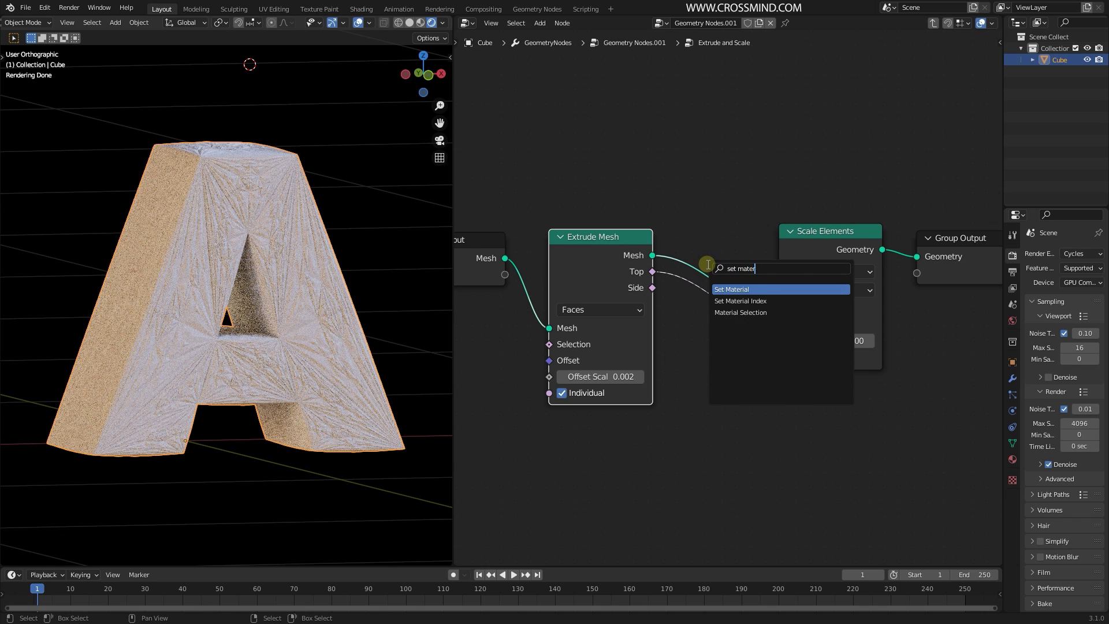
left_click(751, 287)
left_click(736, 120)
middle_click_drag(745, 289, 698, 295)
left_click_drag(889, 267, 918, 261)
Step: Duplicate the Set Material node and insert both copies in series between Scale Elements and Group Output
left_click(705, 139)
key("shift+d")
left_click(809, 452)
middle_click_drag(938, 266, 849, 266)
left_click_drag(849, 266, 931, 264)
left_click_drag(716, 442, 800, 236)
middle_click_drag(847, 384, 755, 383)
scroll(729, 304, "down", 2)
left_click_drag(559, 160, 864, 251)
Step: Connect Extrude Mesh's Top output to the first Set Material's Selection and its Side output to the second's Selection
scroll(834, 341, "down", 2)
middle_click_drag(695, 339, 733, 347)
scroll(732, 346, "up", 2)
middle_click_drag(676, 305, 690, 294)
left_click_drag(528, 284, 530, 289)
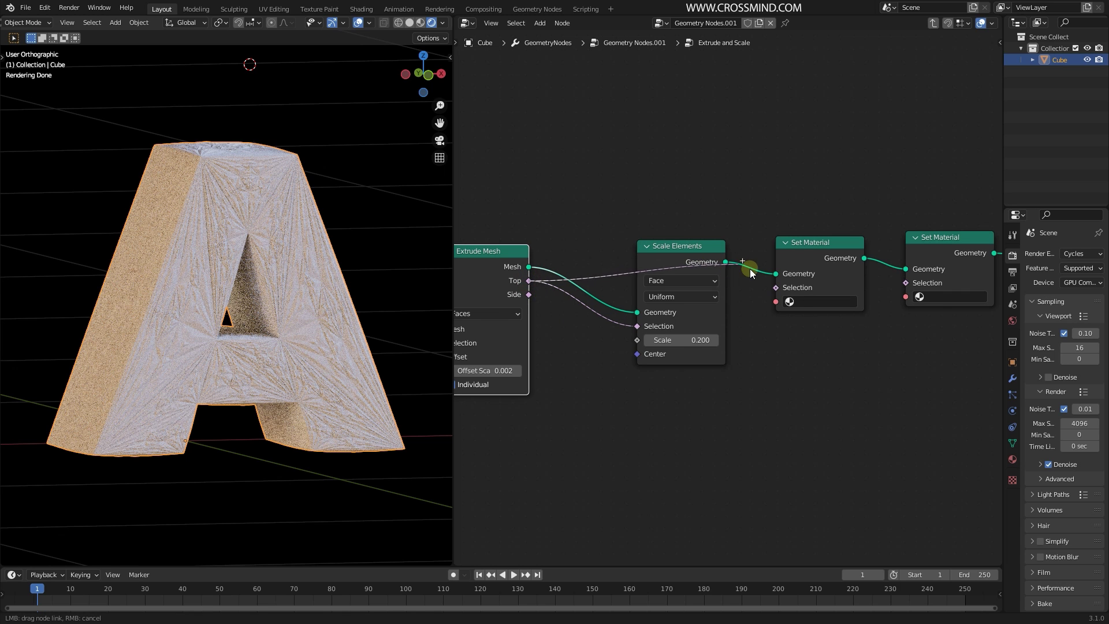
mouse_move(778, 289)
left_mouse_down()
mouse_move(610, 358)
mouse_move(767, 288)
left_mouse_up()
left_click(816, 261)
left_click_drag(529, 295, 533, 307)
left_click_drag(693, 369, 904, 283)
middle_click_drag(861, 340, 701, 358)
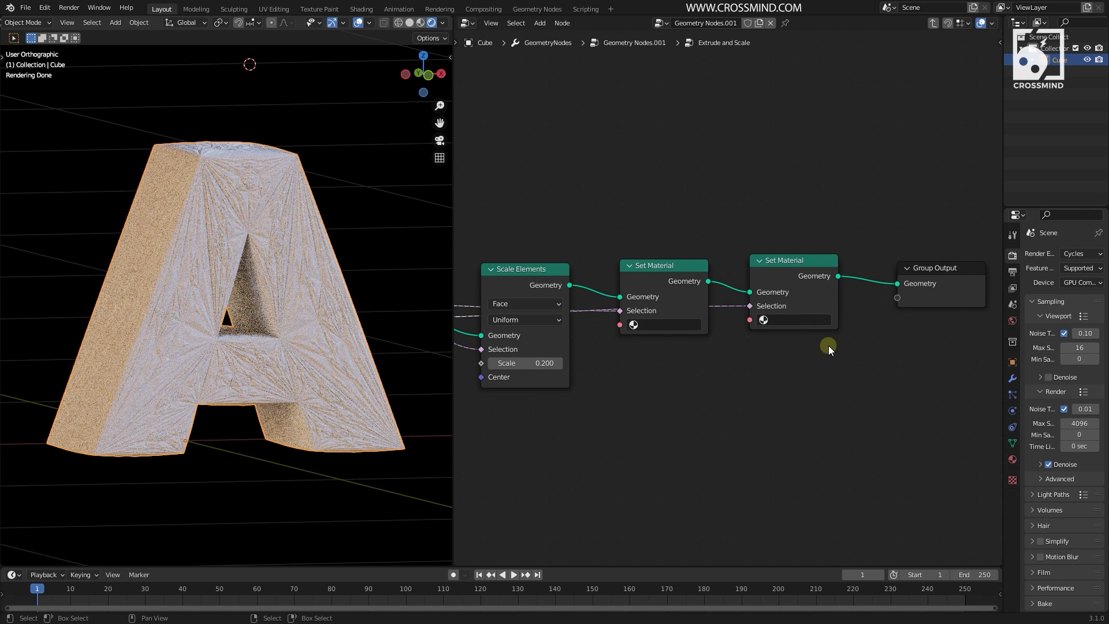
Step: Add material slots to the letter and create materials named Gold and Black in the first two
left_click(1013, 459)
left_click_drag(1000, 394, 906, 399)
left_click(1099, 253)
left_click(1098, 253)
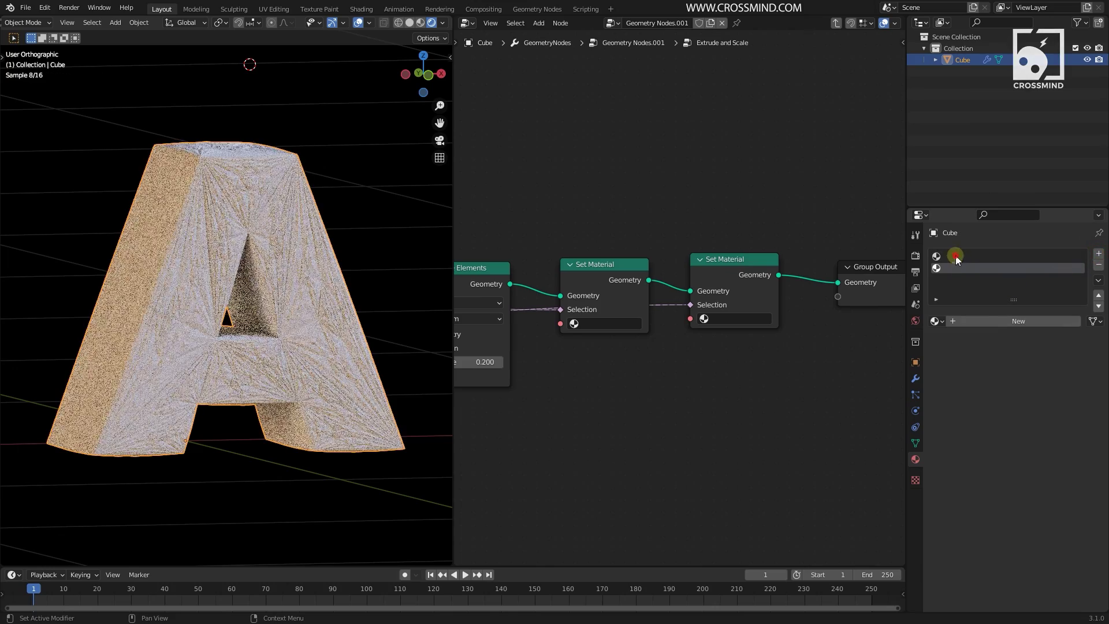
left_click(1012, 321)
double_click(955, 256)
type("G")
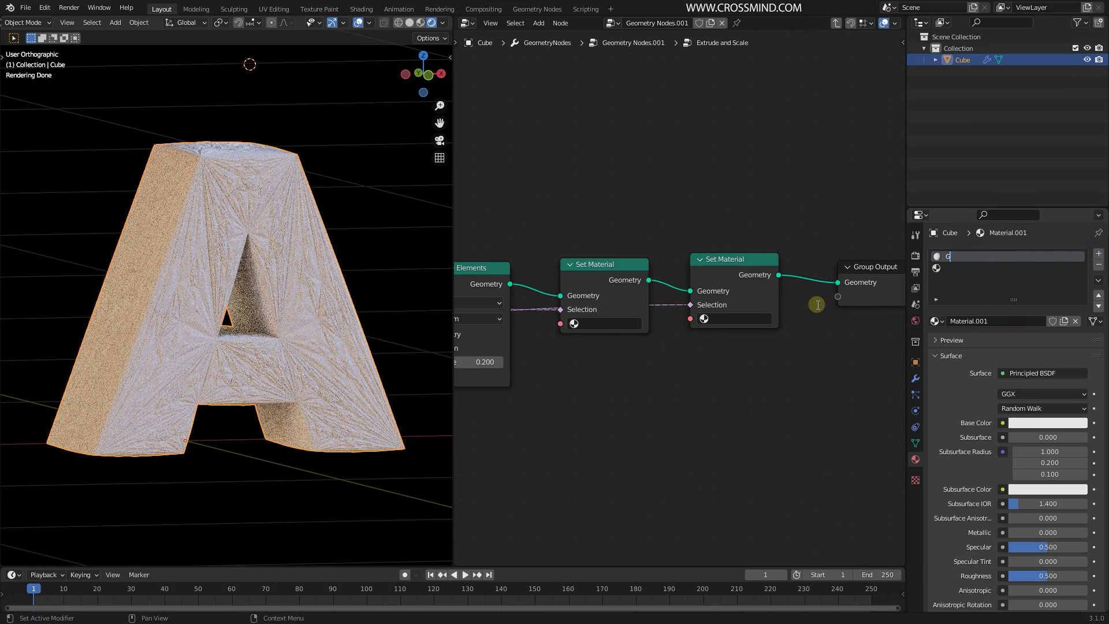
left_click(961, 271)
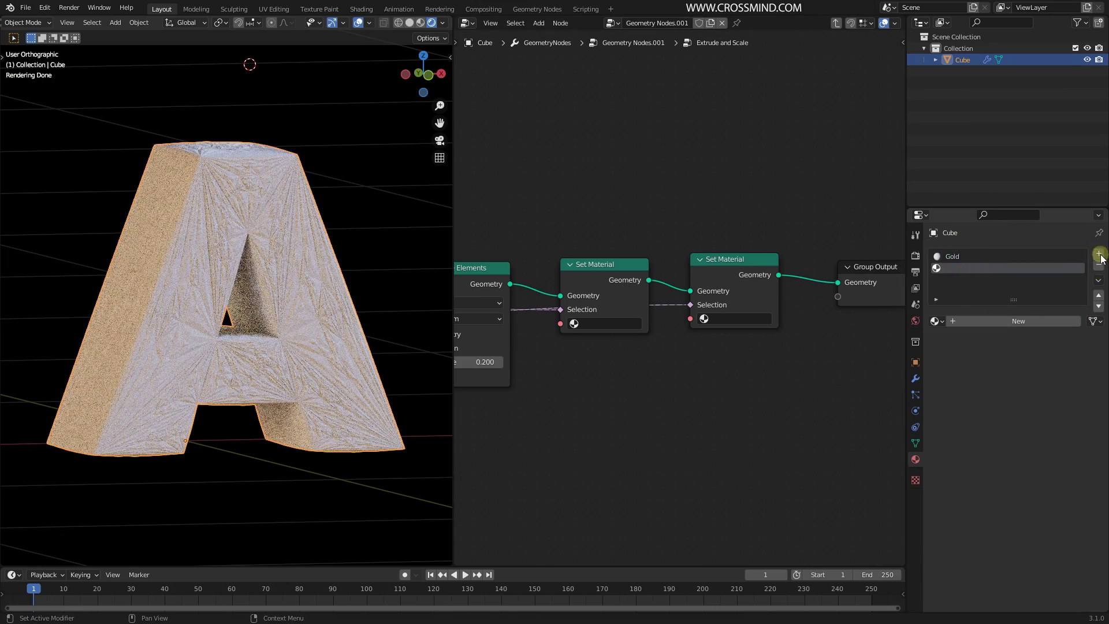
left_click(1010, 271)
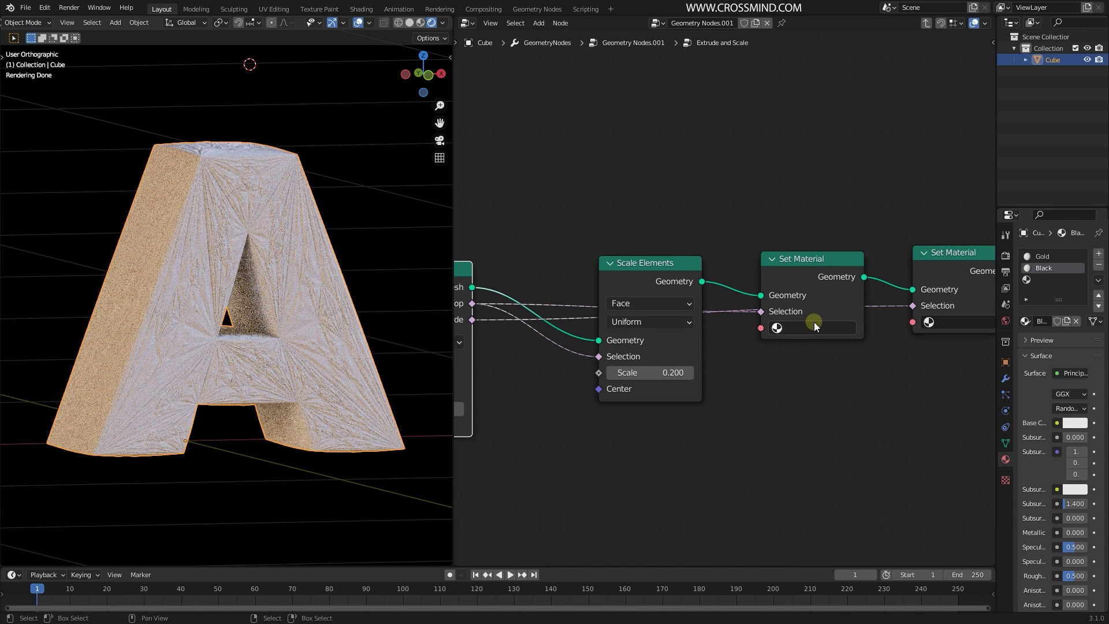
Step: Assign Gold to the first Set Material node and Black to the second
left_click(819, 328)
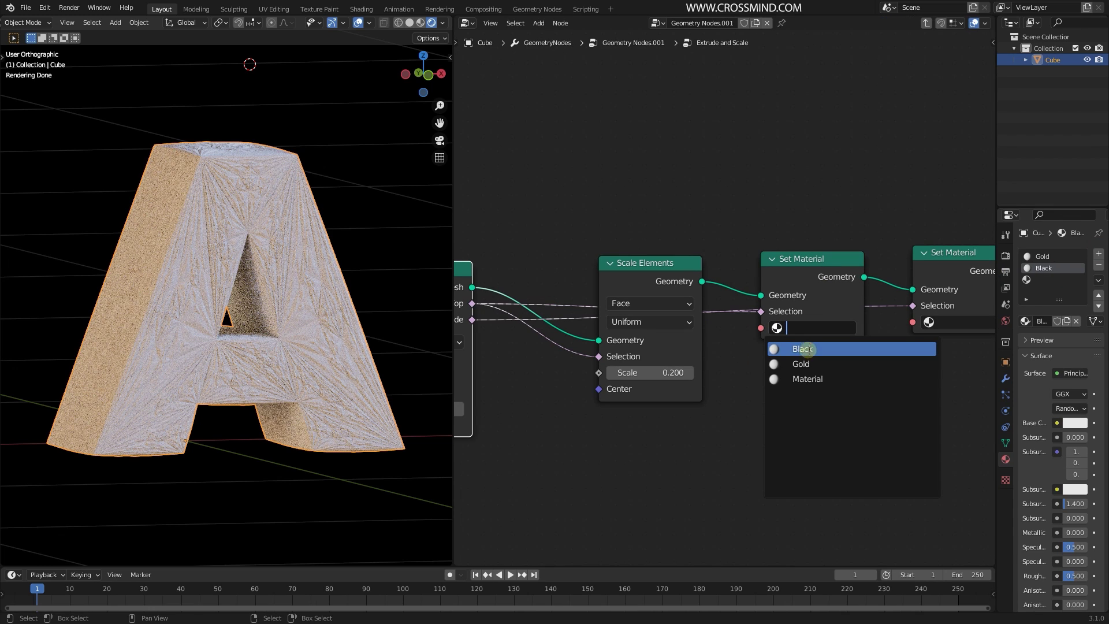
left_click(806, 361)
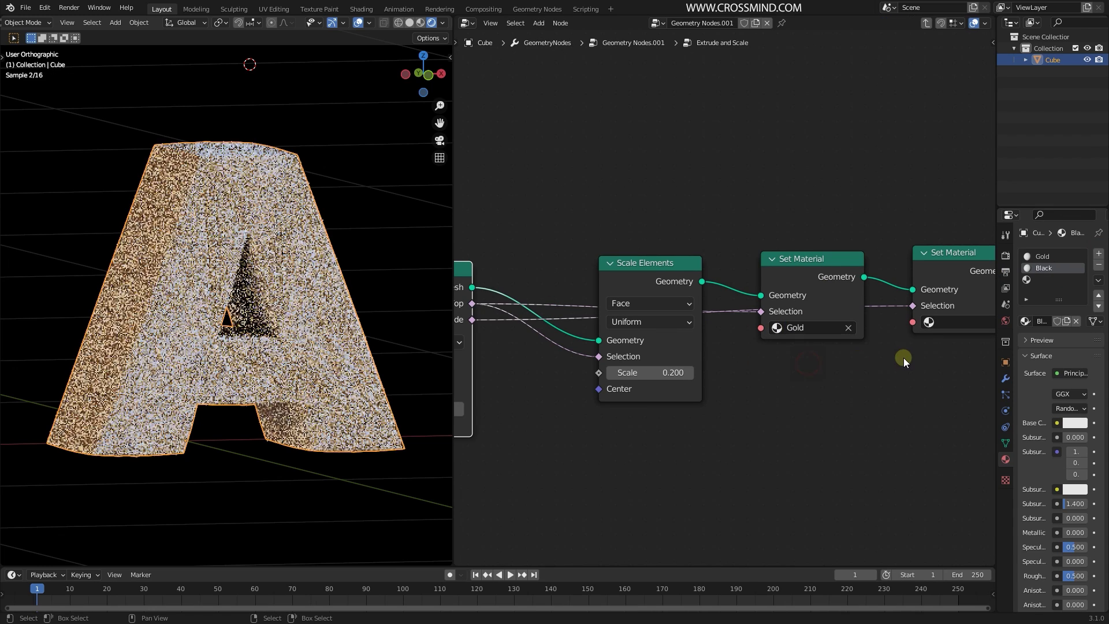
scroll(860, 331, "right", 5, "ctrl")
left_click(860, 331)
left_click(839, 343)
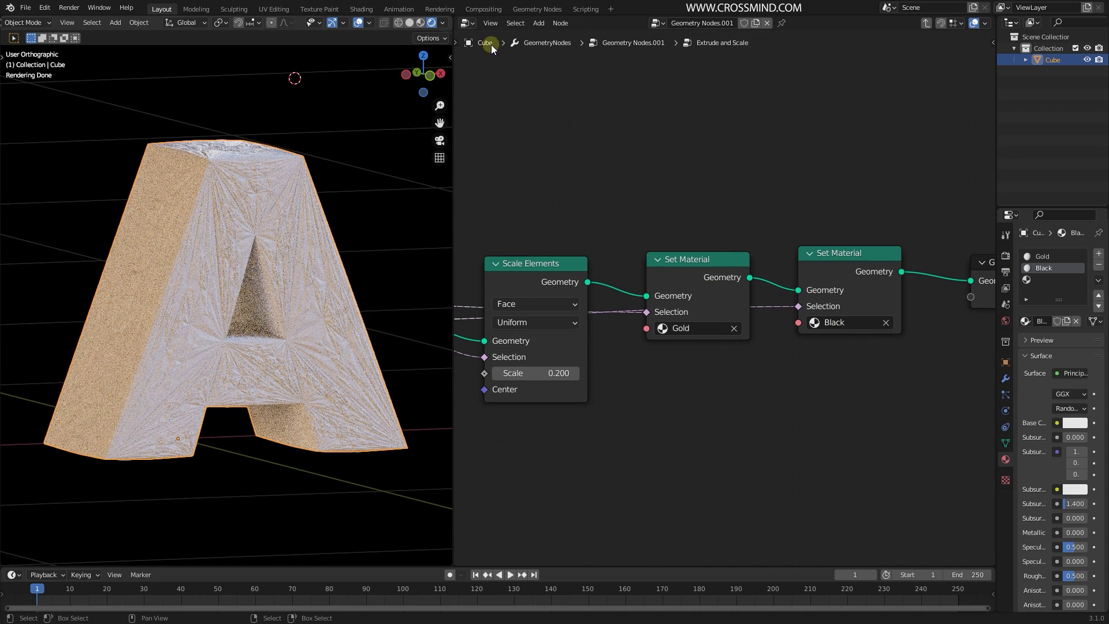
Step: In the Shader Editor, give Gold an orange base color with Metallic 1.000 and darken Black's base color to near black
left_click(467, 23)
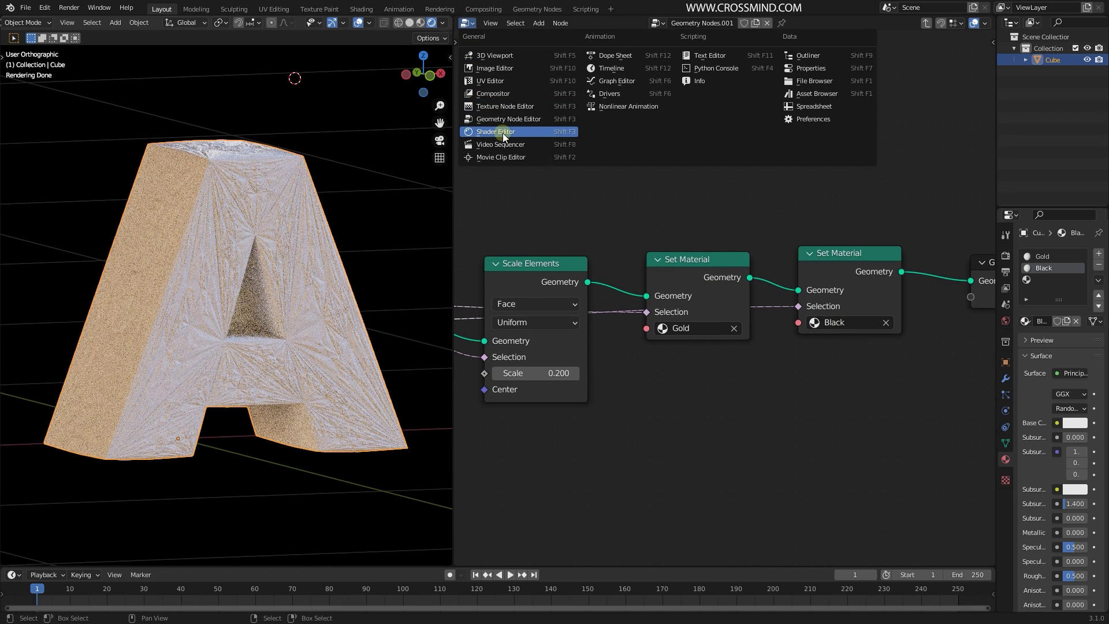
left_click(502, 132)
scroll(614, 210, "down", 4)
middle_click_drag(574, 212, 773, 194)
left_click(1049, 257)
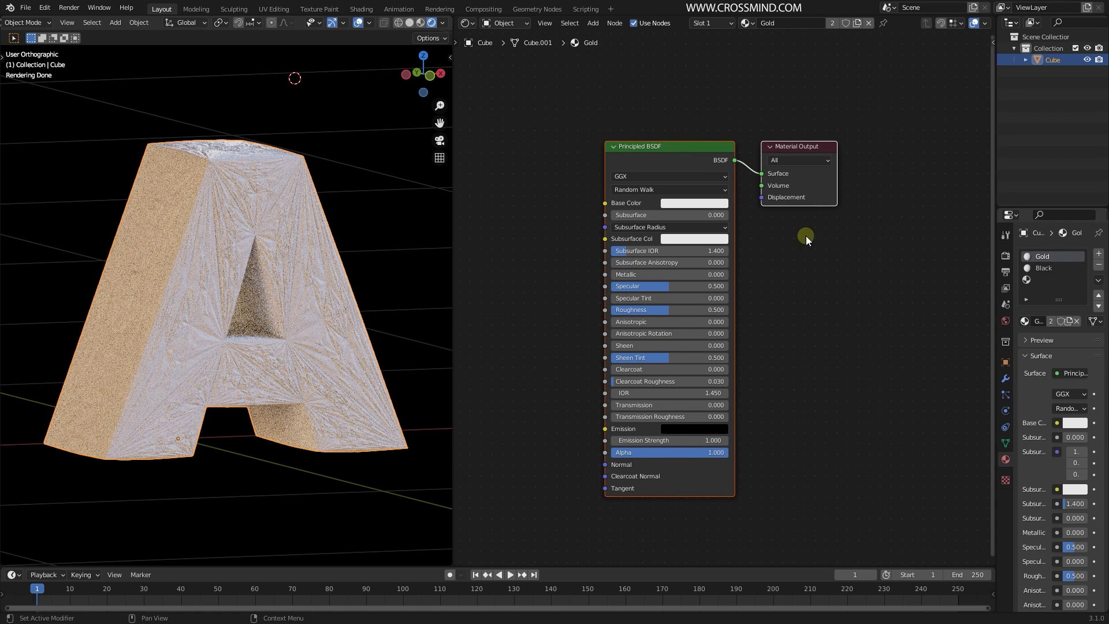
left_click(694, 204)
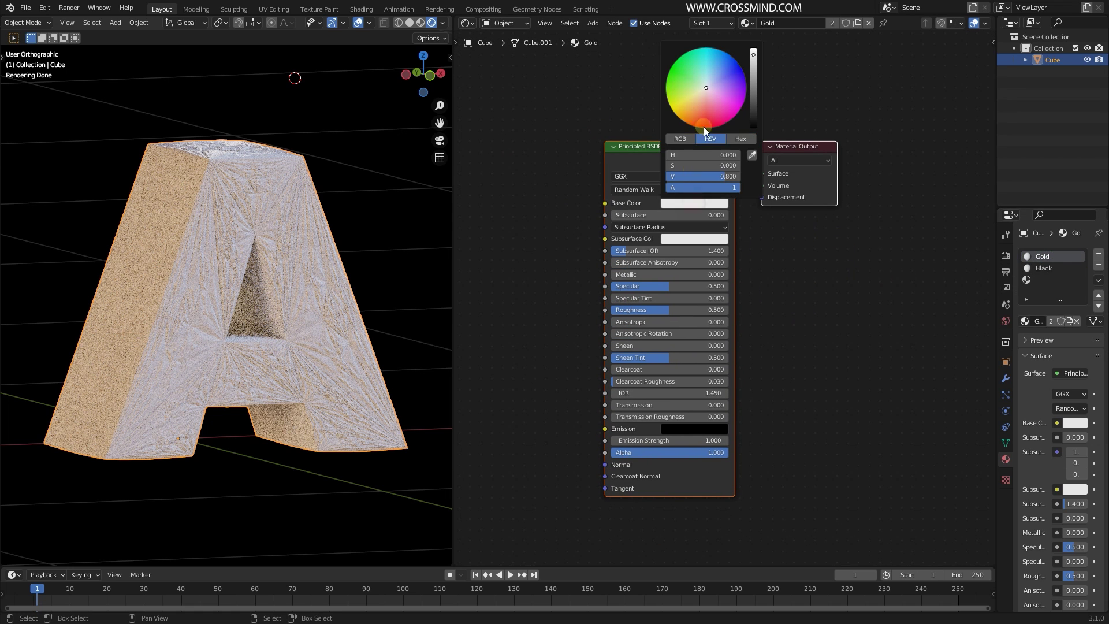
left_click(688, 123)
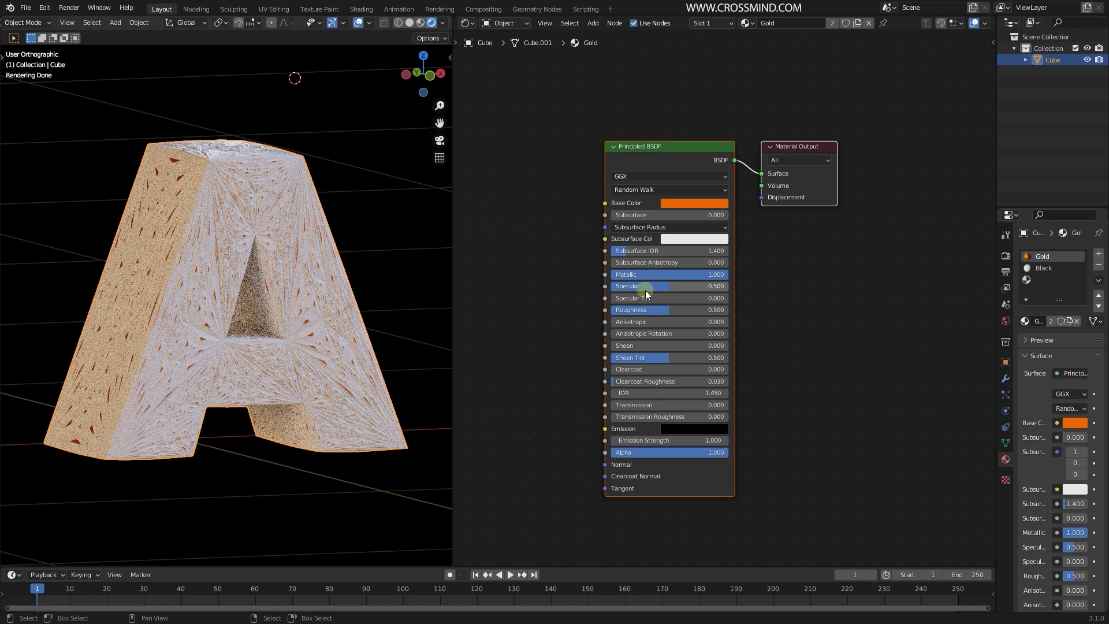
left_click(1043, 269)
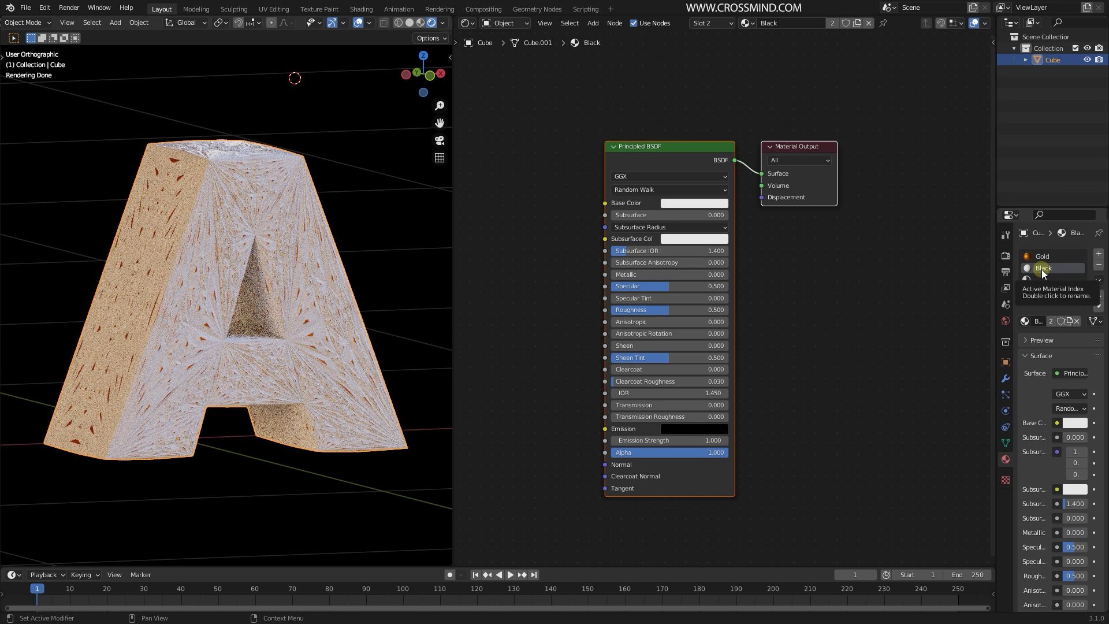
left_click_drag(760, 67, 758, 130)
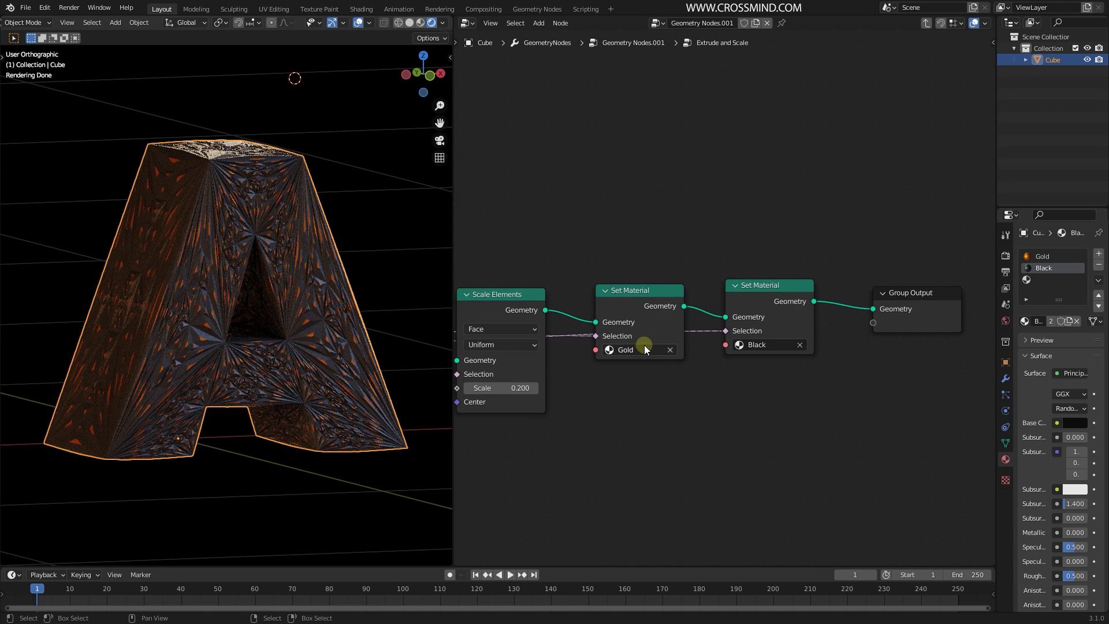
Step: Swap the materials in the group, using Black in the first Set Material node and Gold in the second
left_click(632, 348)
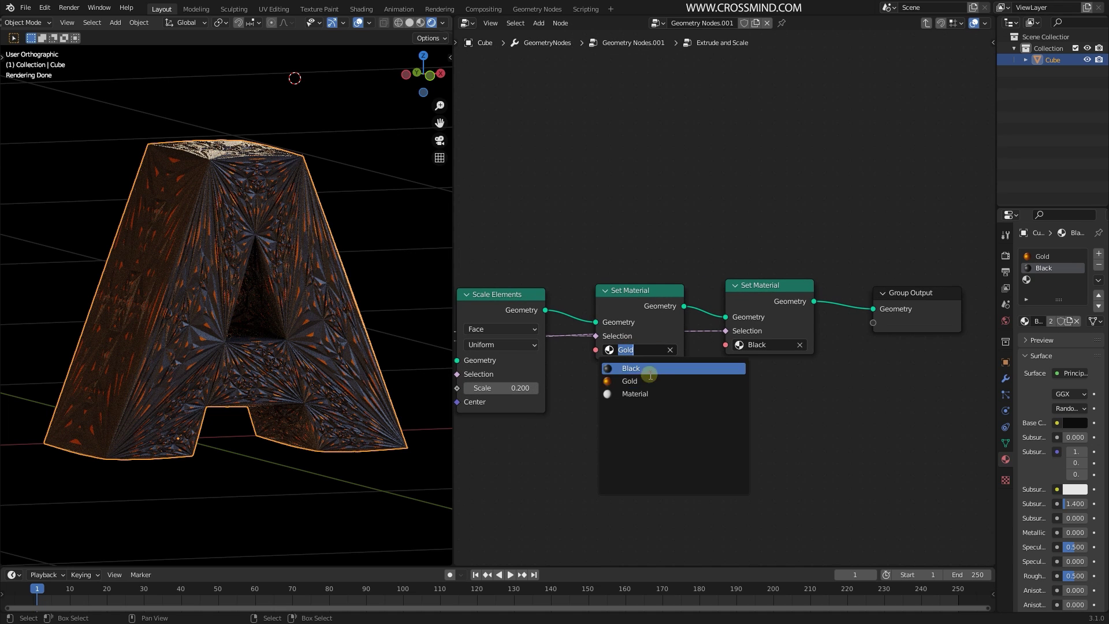
left_click(631, 368)
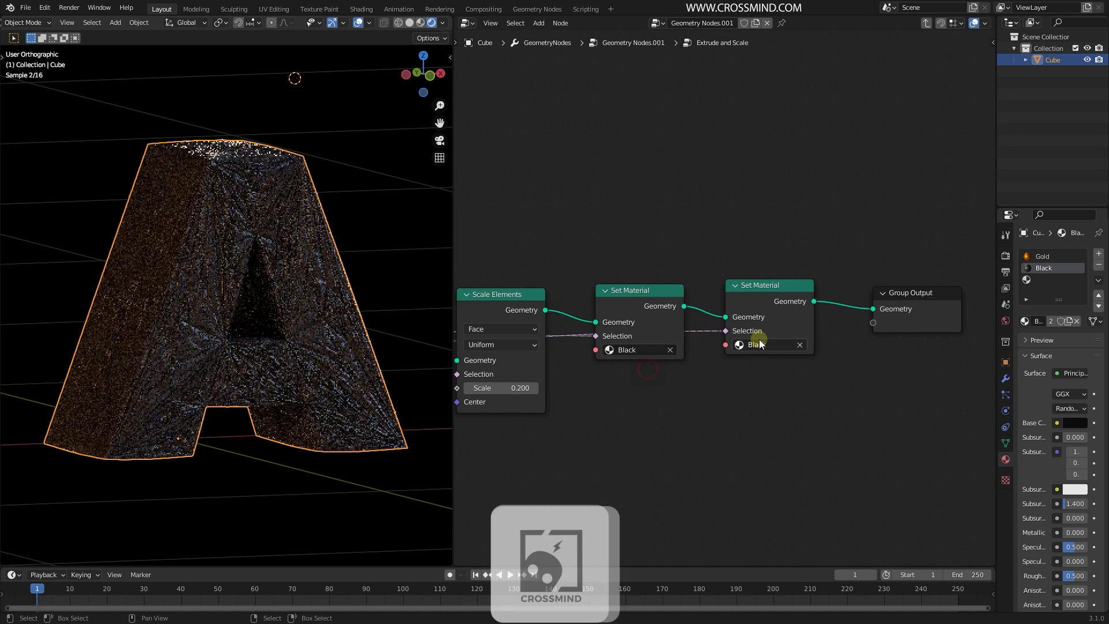
left_click(765, 345)
left_click(757, 379)
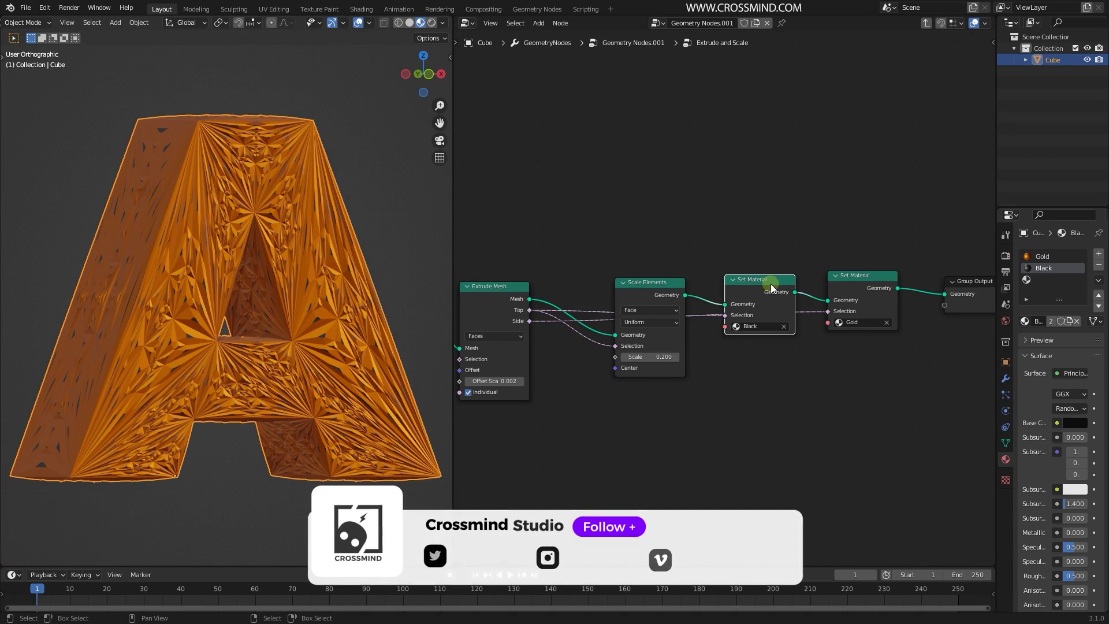
Step: Set the grouped Scale Elements scale to 0.630 and inspect the pattern on the letter
scroll(742, 318, "up", 8)
middle_click_drag(645, 382, 781, 356)
left_click_drag(762, 350, 824, 350)
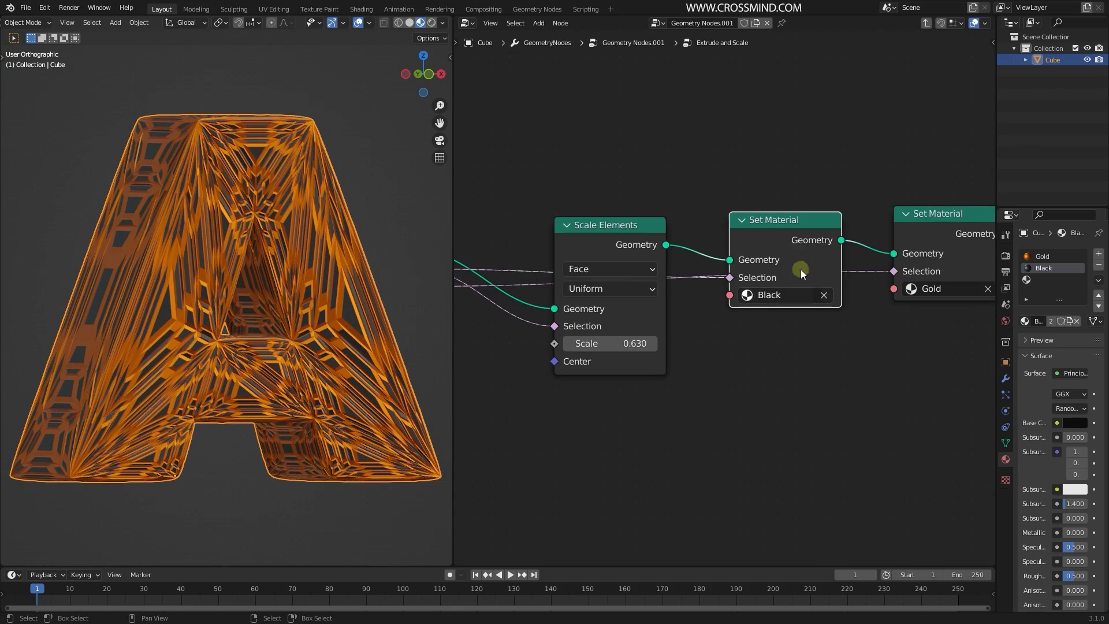
scroll(716, 313, "down", 2)
middle_click_drag(580, 315, 774, 306)
scroll(737, 306, "up", 2)
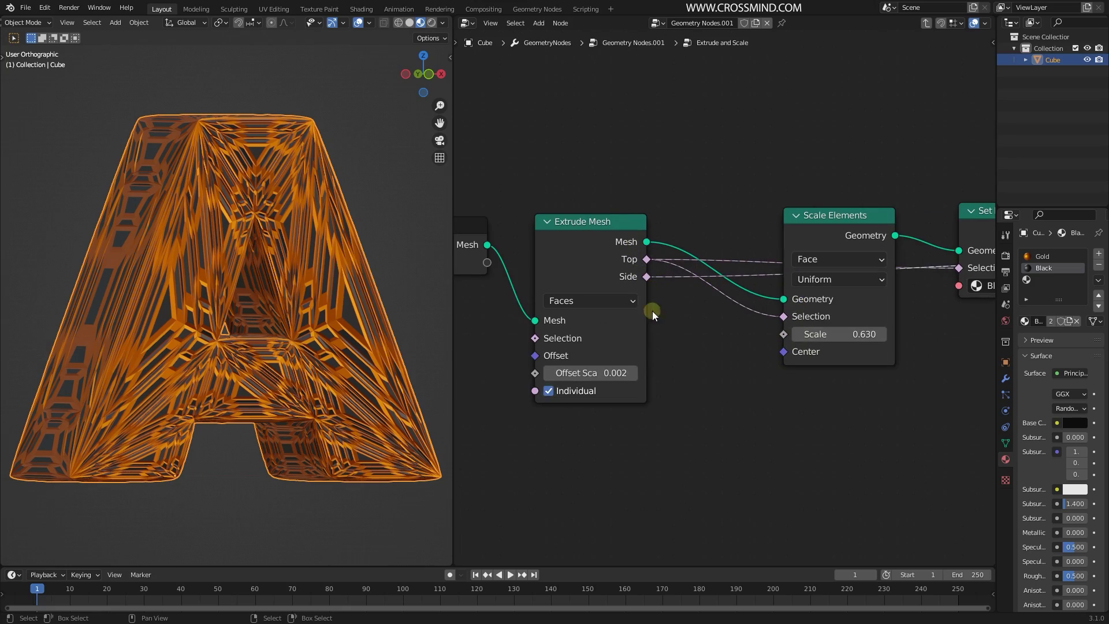
scroll(261, 329, "up", 3)
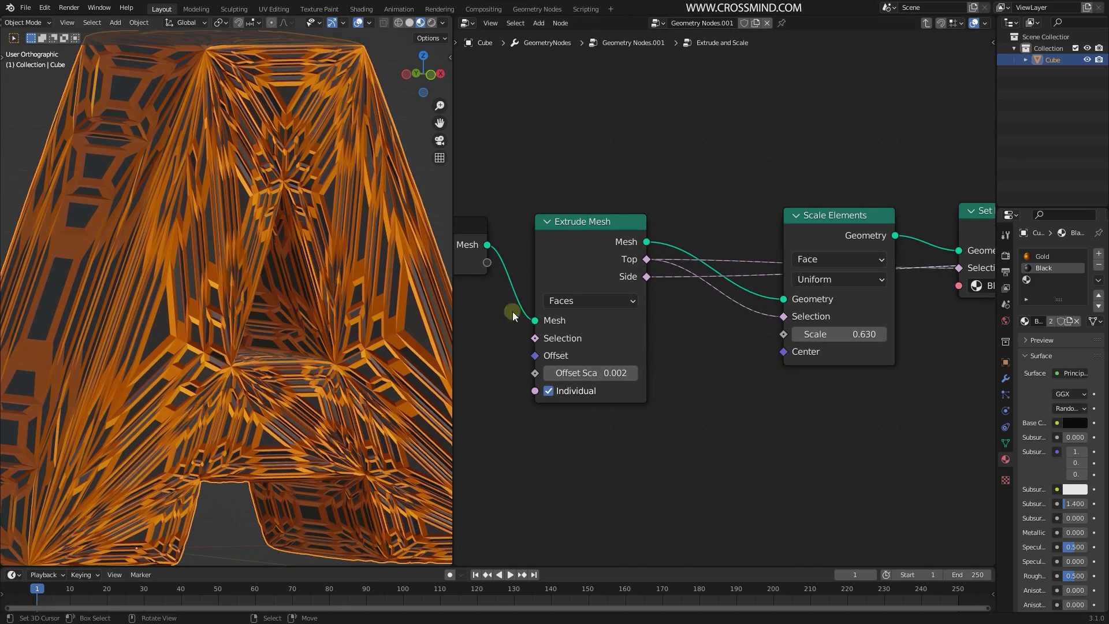
Step: Try a Scale Elements scale of 1.010 while viewing the letter from a slightly different angle
mouse_move(840, 333)
left_mouse_down()
mouse_move(727, 334)
mouse_move(913, 333)
mouse_move(860, 334)
left_mouse_up()
scroll(254, 288, "down", 2)
middle_click_drag(291, 294, 277, 302)
left_click_drag(861, 334, 928, 334)
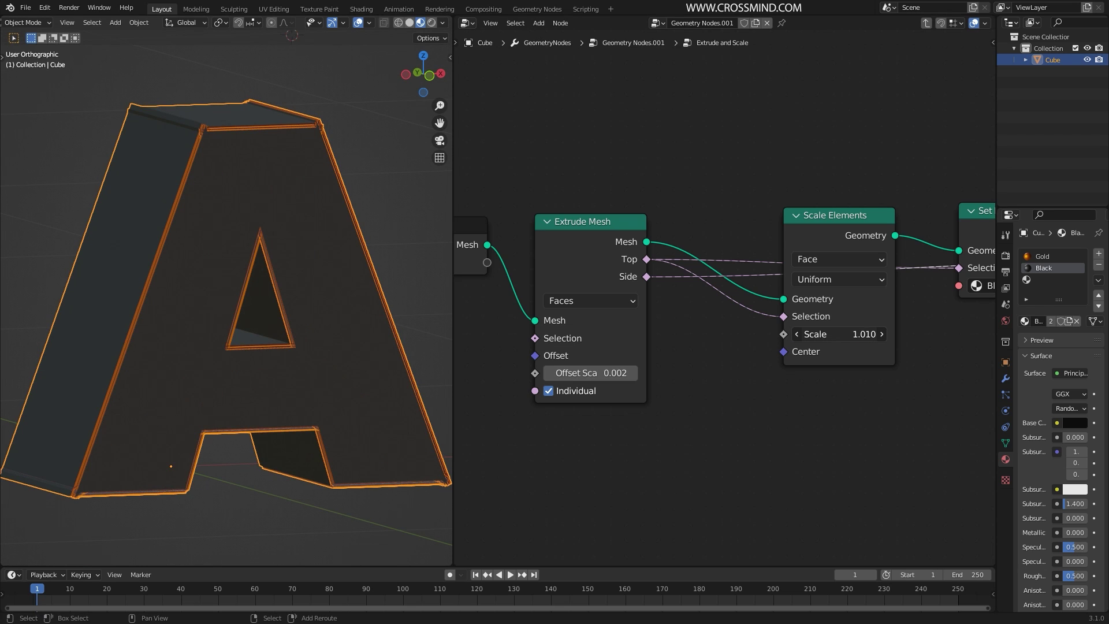
Step: Move the Scale Elements node closer to Extrude Mesh and set its scale to 0.710
left_click_drag(843, 237, 817, 235)
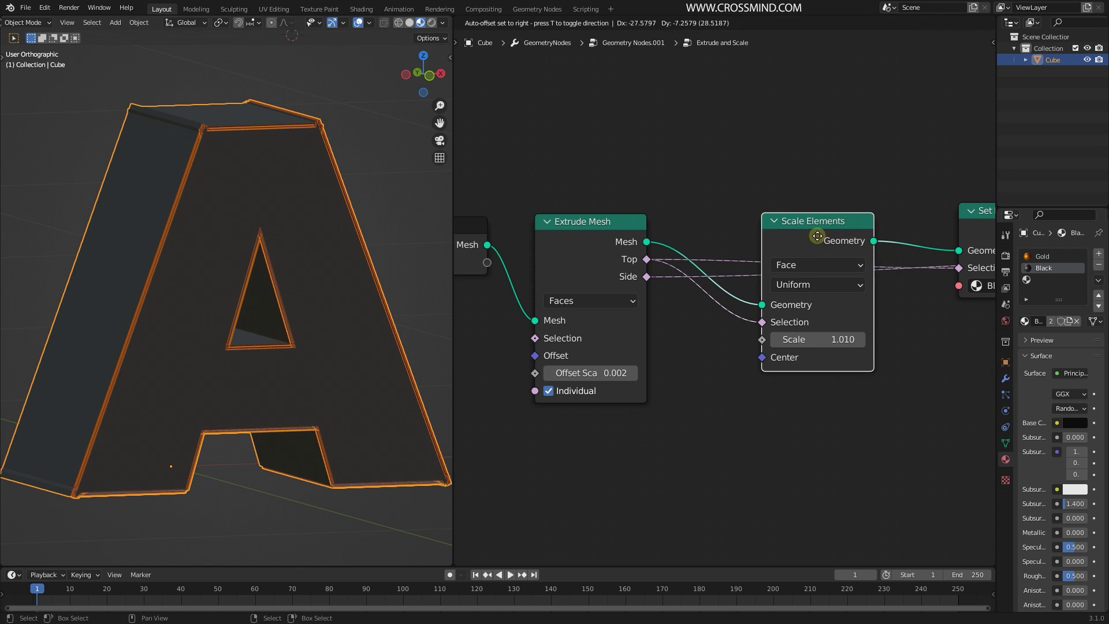
left_click_drag(816, 339, 748, 339)
middle_click_drag(427, 289, 430, 282)
scroll(695, 331, "down", 3)
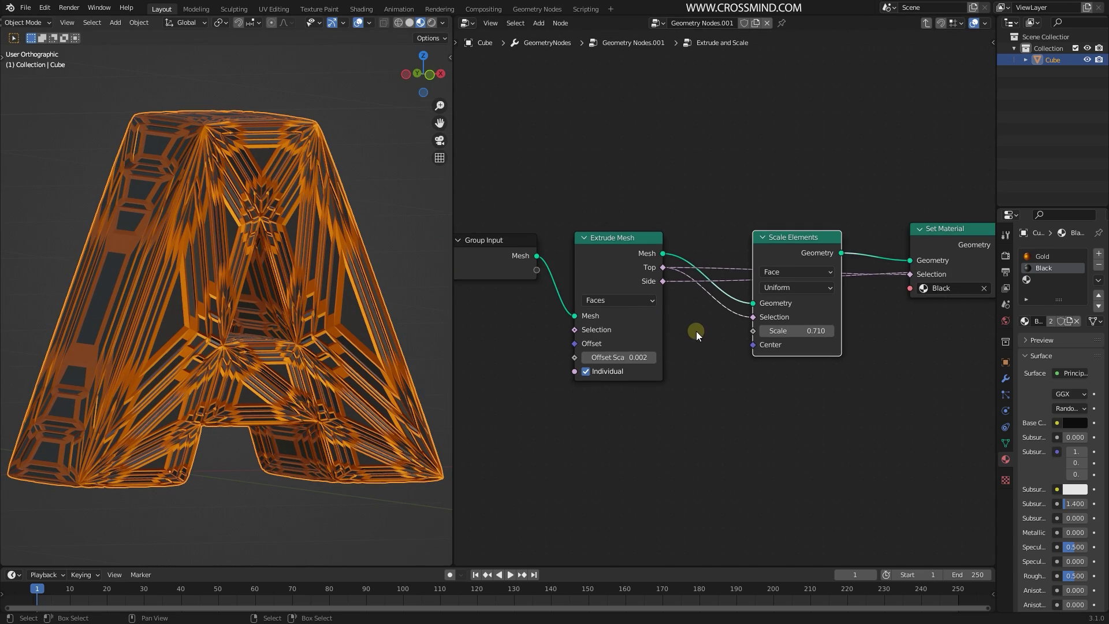
scroll(713, 345, "up", 2)
left_click_drag(819, 343, 792, 341)
scroll(792, 340, "down", 2)
middle_click_drag(754, 347, 803, 347)
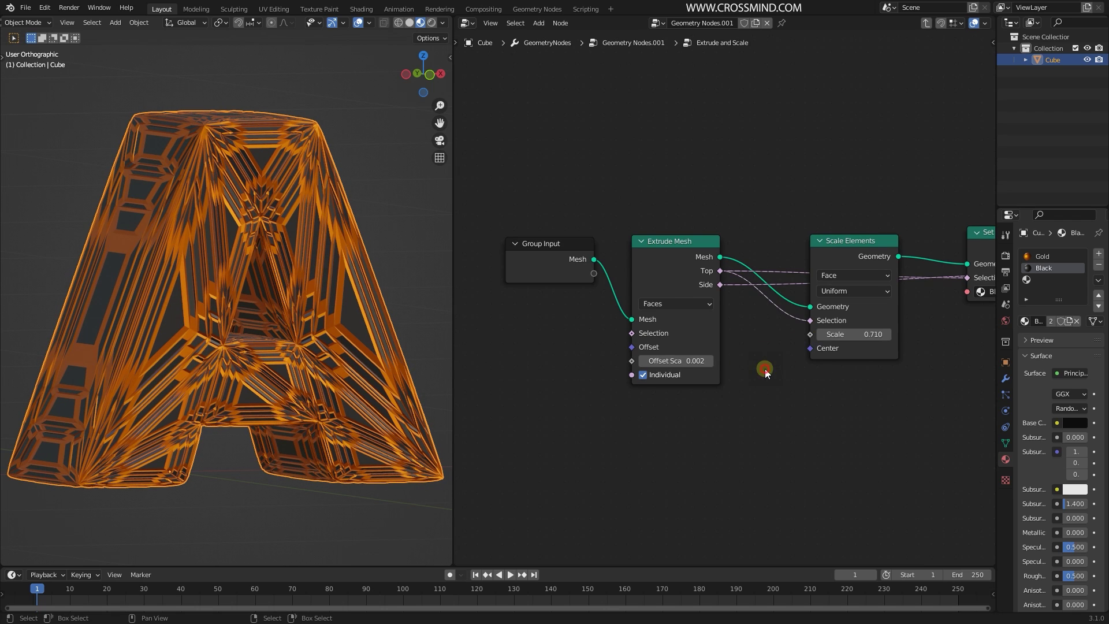
Step: Examine the chain of Extrude and Scale group nodes outside the group, and return to the group's inner nodes
key("Tab")
middle_click_drag(792, 330, 834, 336)
left_click_drag(549, 206, 948, 395)
key("KP_Decimal")
scroll(706, 339, "up", 5)
left_click(666, 266)
middle_click_drag(730, 366, 816, 366)
key("Tab")
key("Tab")
scroll(770, 279, "down", 2)
left_click_drag(578, 209, 963, 374)
scroll(728, 355, "up", 2)
key("Tab")
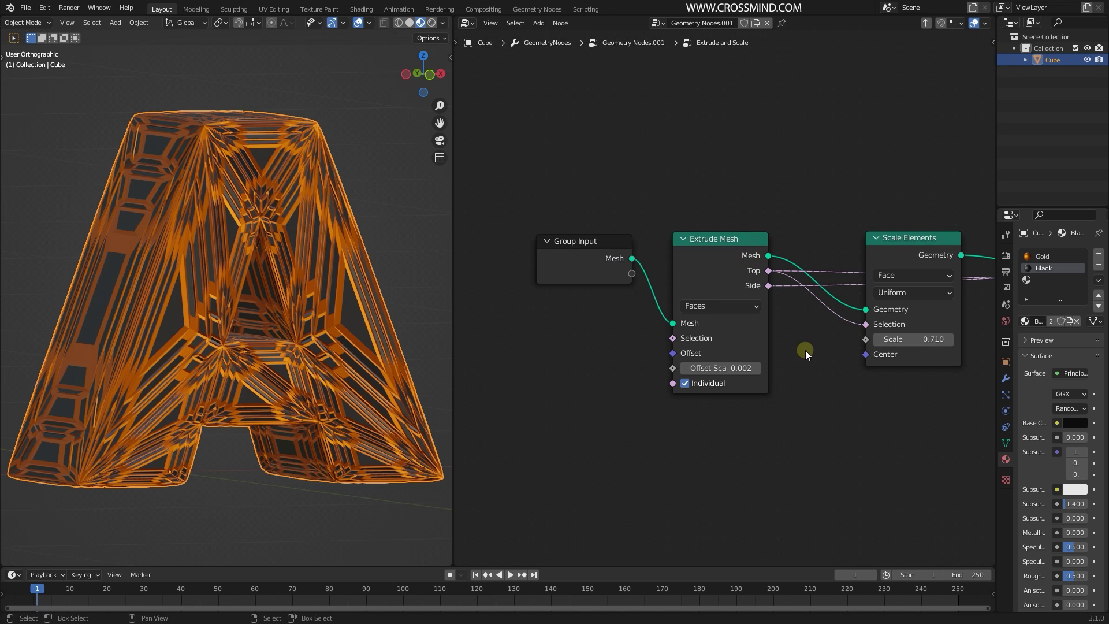
Step: Expose the Scale Elements node's Scale as a group input, and return to the parent node tree
left_click_drag(866, 339, 837, 349)
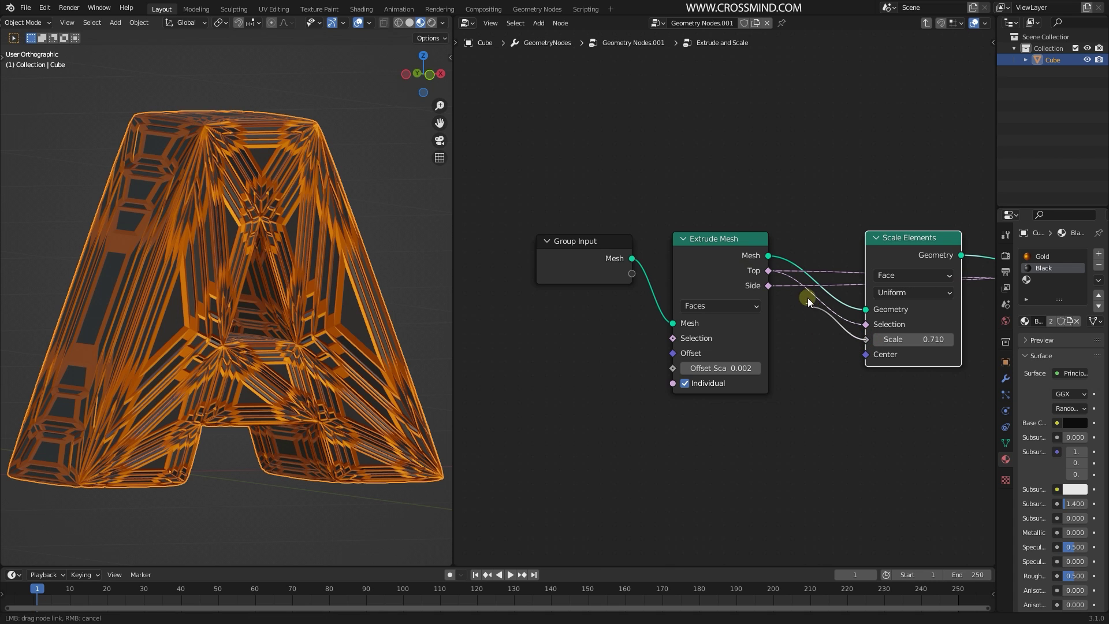
left_click_drag(753, 279, 631, 274)
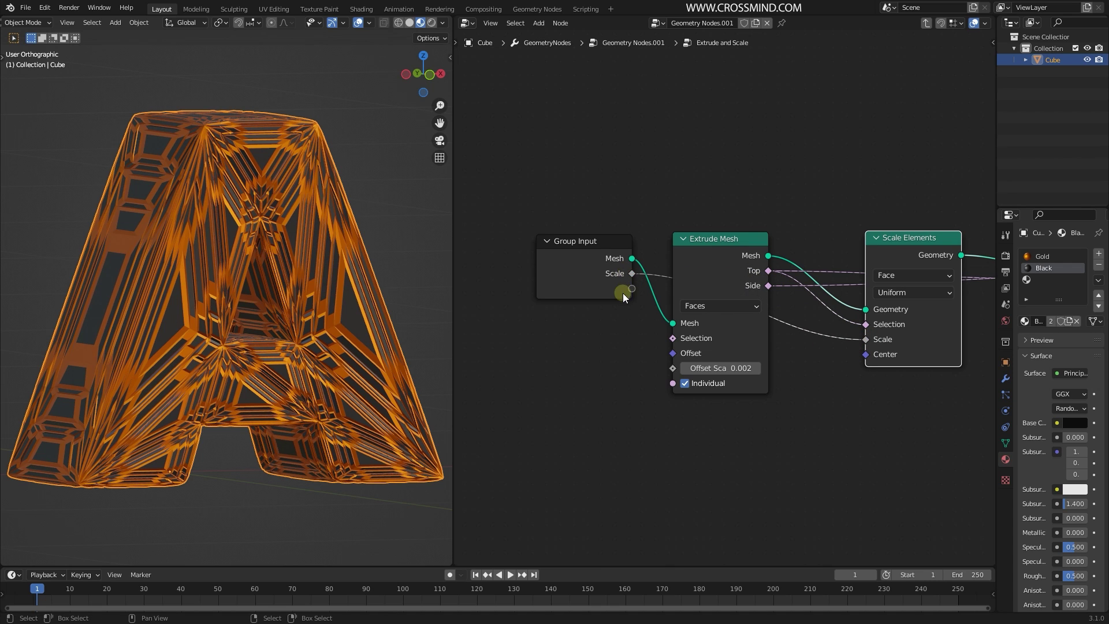
left_click(570, 254)
scroll(632, 327, "down", 1)
scroll(632, 327, "down", 3)
middle_click_drag(808, 373, 818, 348)
key("Tab")
Step: Add a Musgrave Texture node in the free area below and before the first Extrude and Scale group node
middle_click_drag(741, 349, 735, 358)
scroll(548, 363, "up", 2)
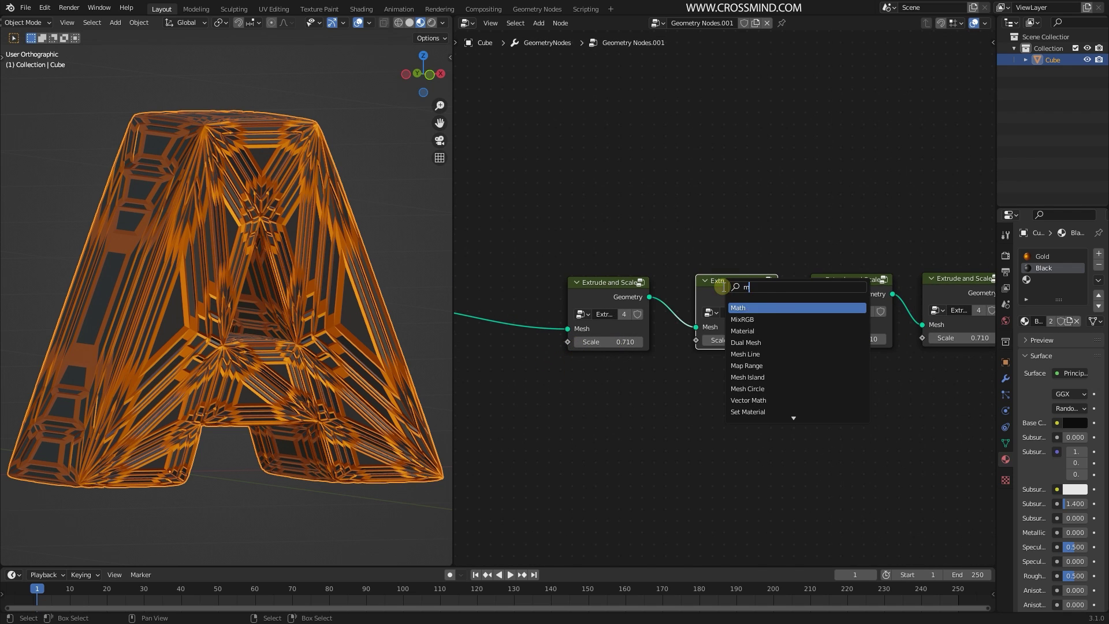
key("Return")
left_click(472, 408)
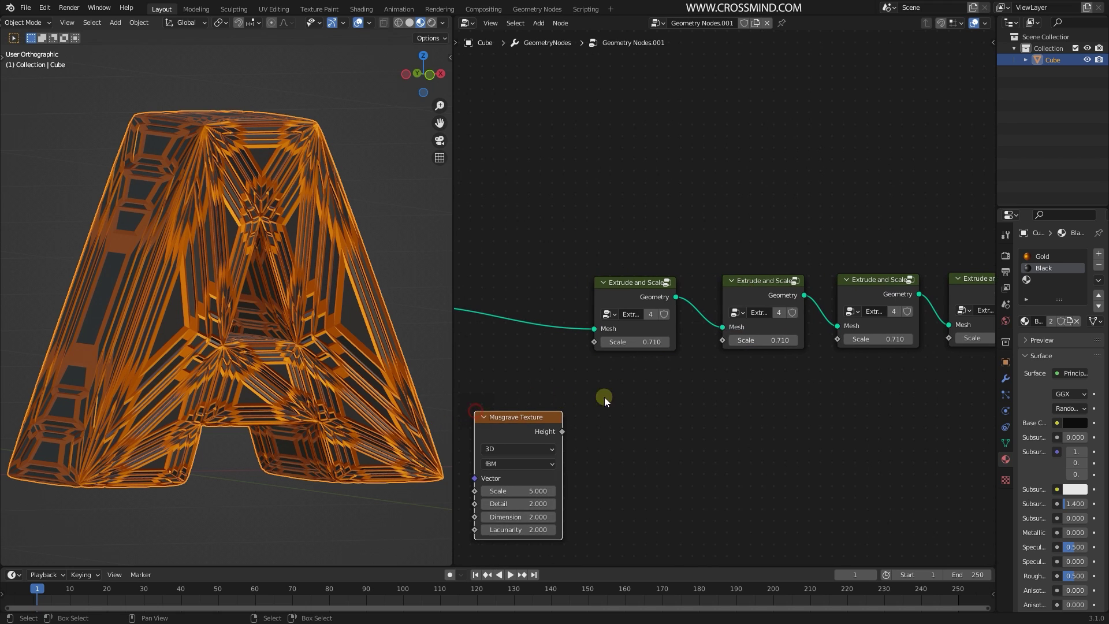
middle_click_drag(571, 435, 611, 398)
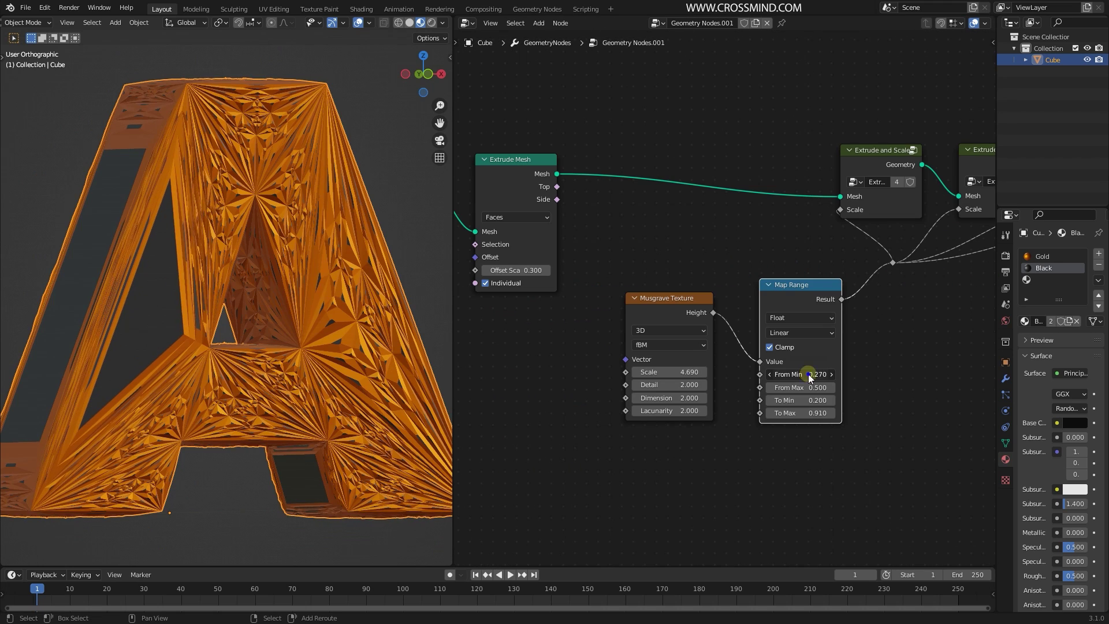
Step: Inspect the letter's fractal surface from the front, from above and from the side
left_click(625, 307)
middle_click_drag(376, 310, 189, 92)
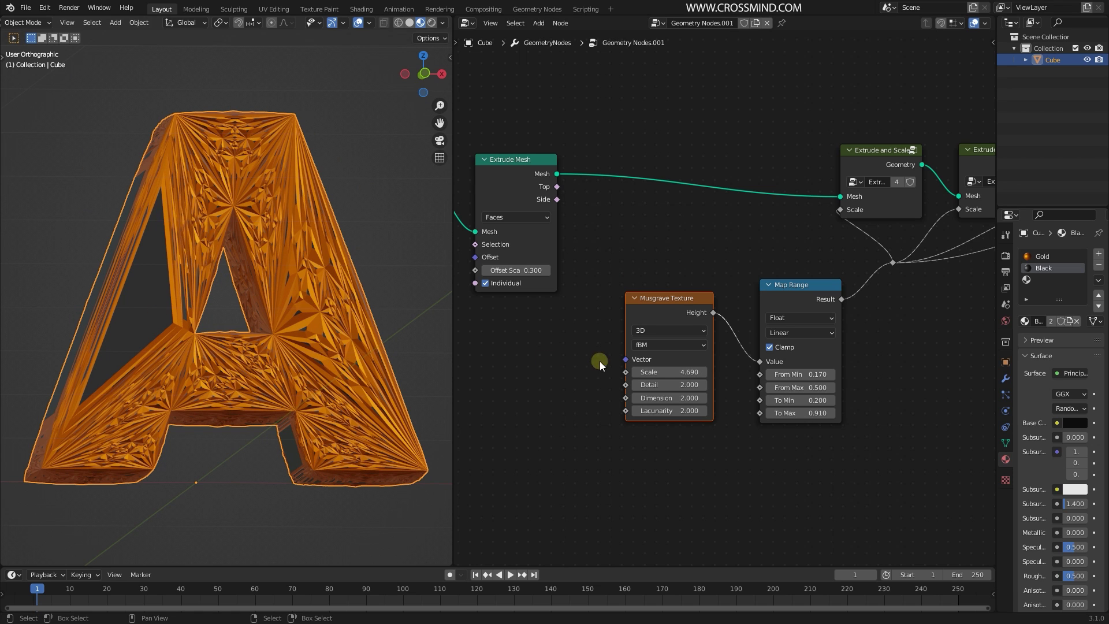
middle_click_drag(201, 301, 212, 193)
middle_click_drag(727, 295, 707, 302)
middle_click_drag(253, 300, 339, 188)
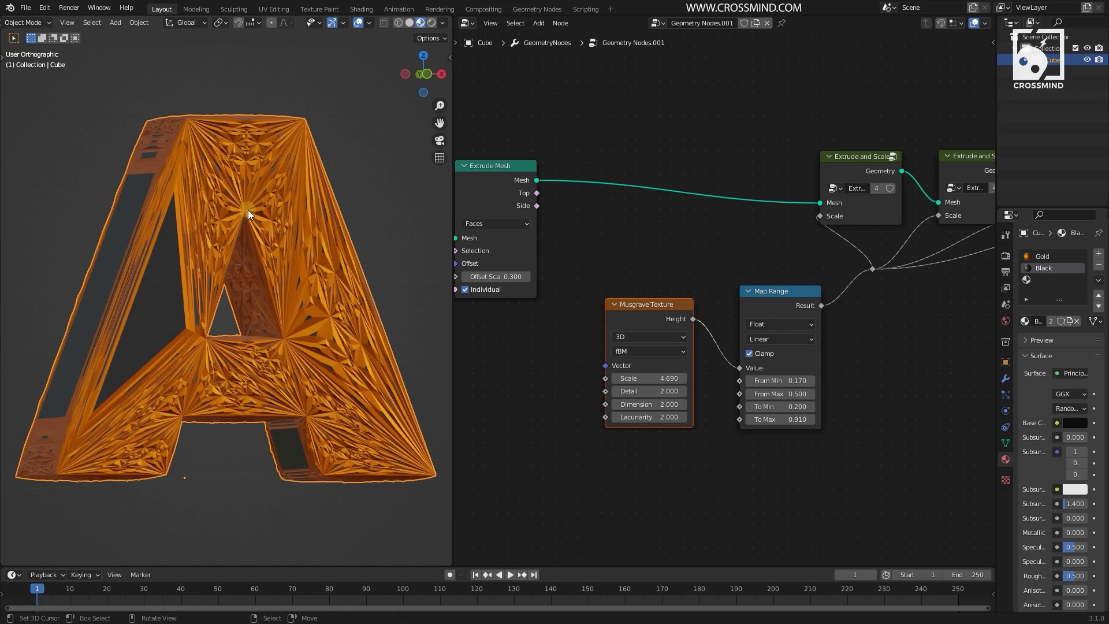
middle_click_drag(279, 220, 141, 240)
scroll(230, 143, "up", 2)
middle_click_drag(302, 352, 339, 345)
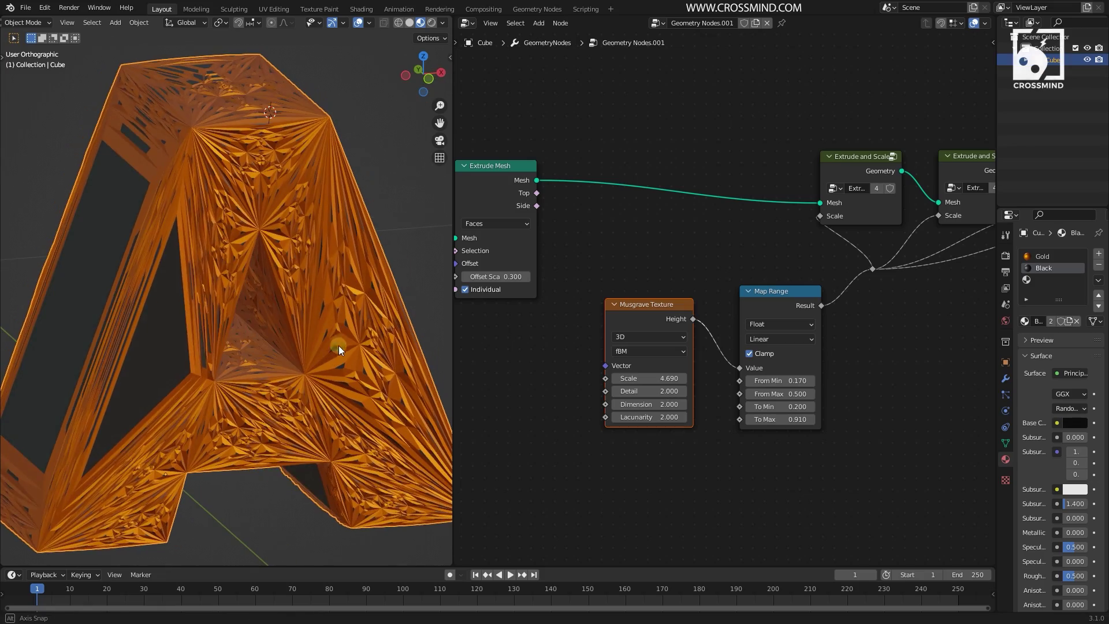
Step: Switch the Musgrave Texture to 4D, set its W value to 0.160 and view the letter at an angle
left_click(660, 337)
left_click(640, 387)
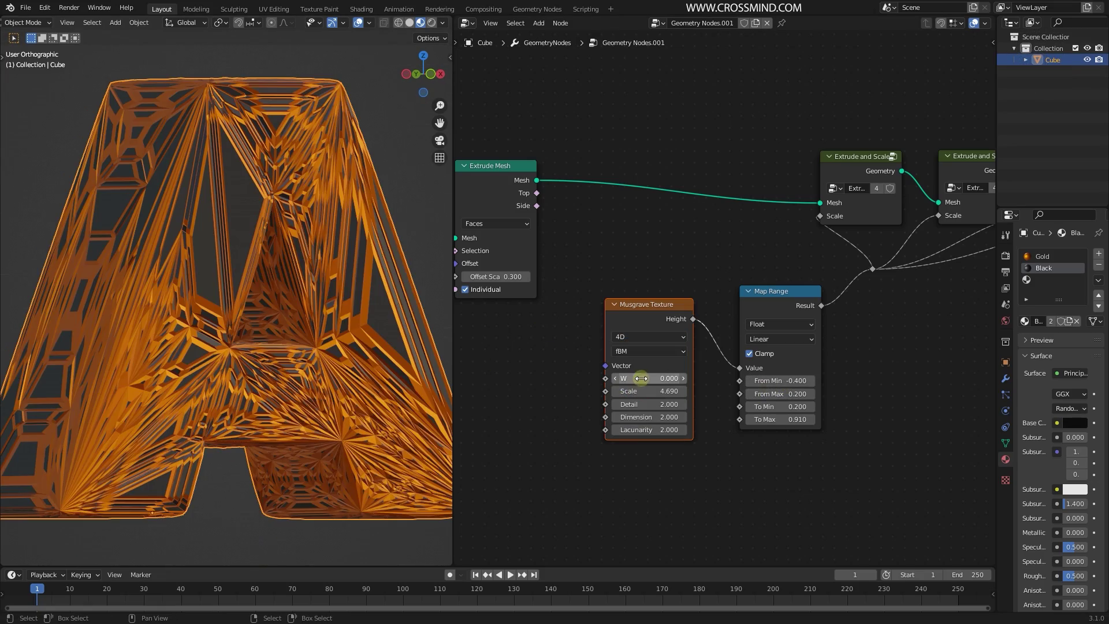
left_click_drag(637, 378, 673, 378)
middle_click_drag(198, 303, 258, 334)
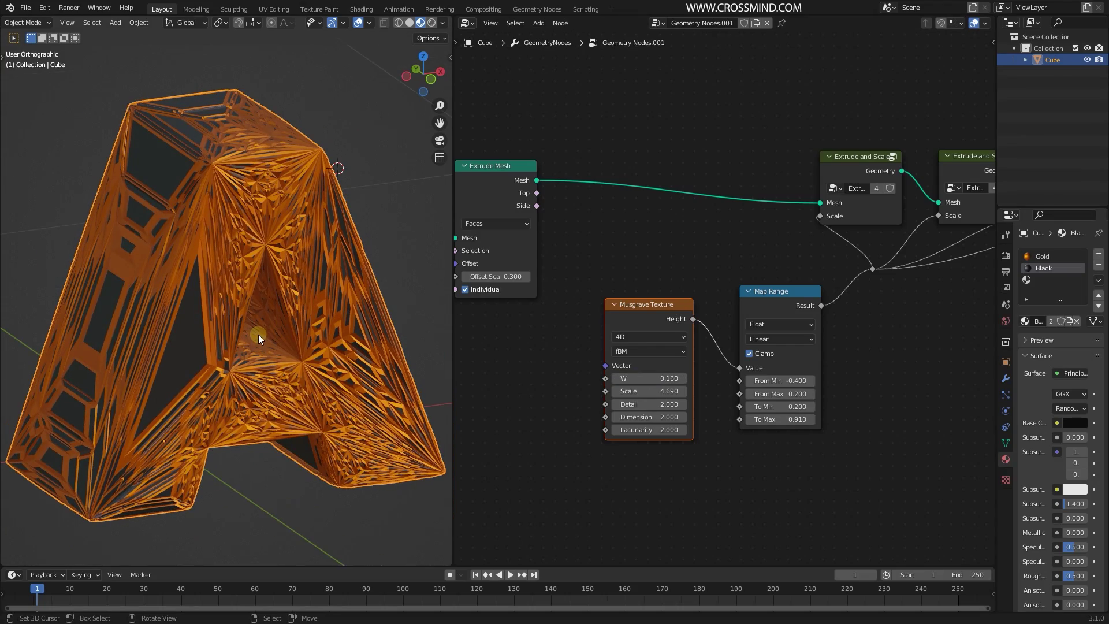
Step: Set the Musgrave Texture's W value to 0.440 and inspect the letter's pattern from the front and side
scroll(643, 227, "down", 2)
key("shift+a")
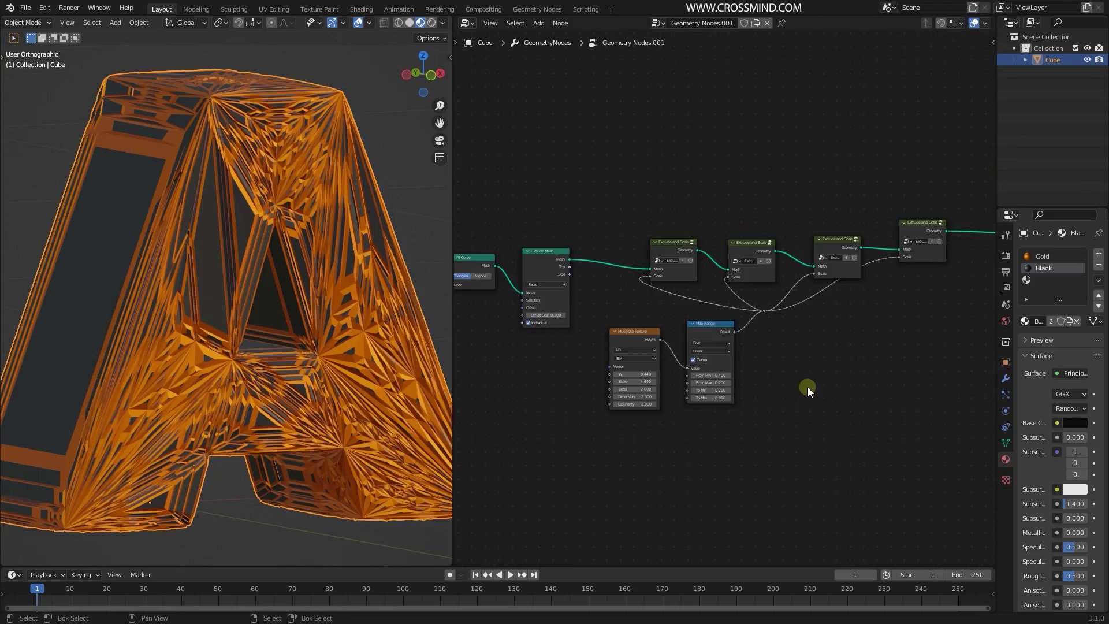
middle_click_drag(365, 359, 473, 381)
scroll(506, 372, "up", 2)
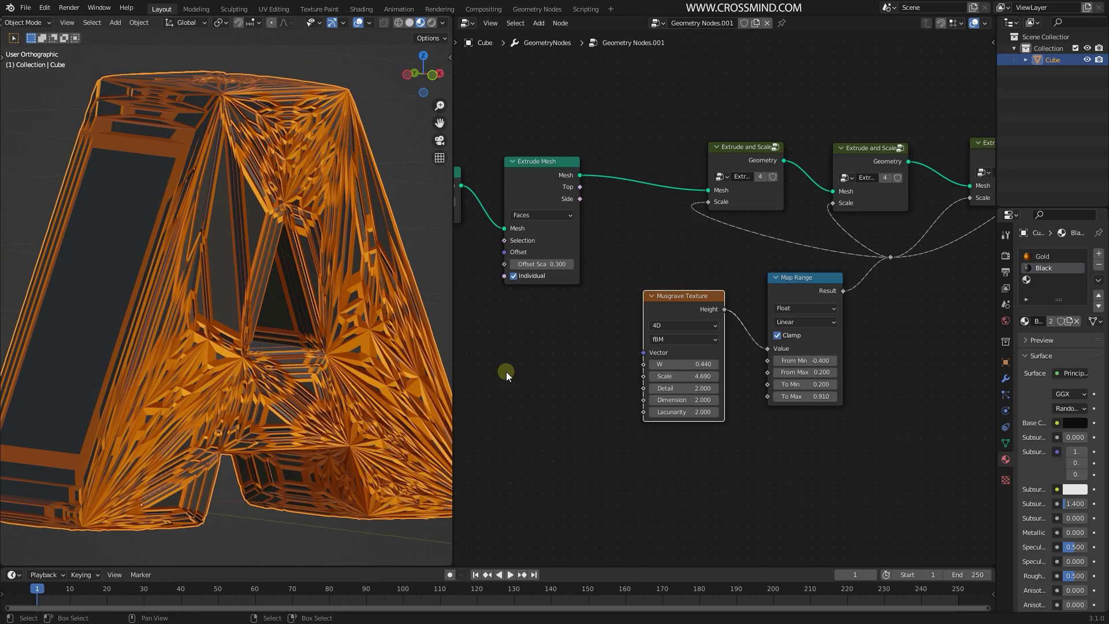
mouse_move(681, 364)
left_mouse_down()
mouse_move(710, 364)
mouse_move(659, 363)
mouse_move(693, 364)
left_mouse_up()
middle_click_drag(285, 296, 379, 261)
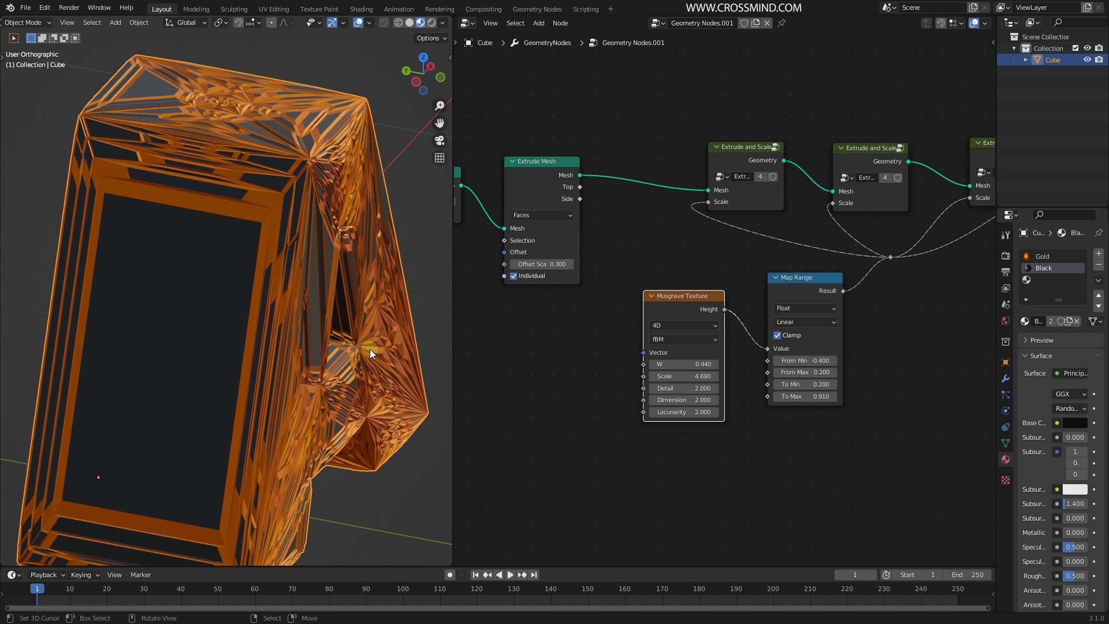
middle_click_drag(349, 351, 355, 283)
scroll(354, 283, "up", 2)
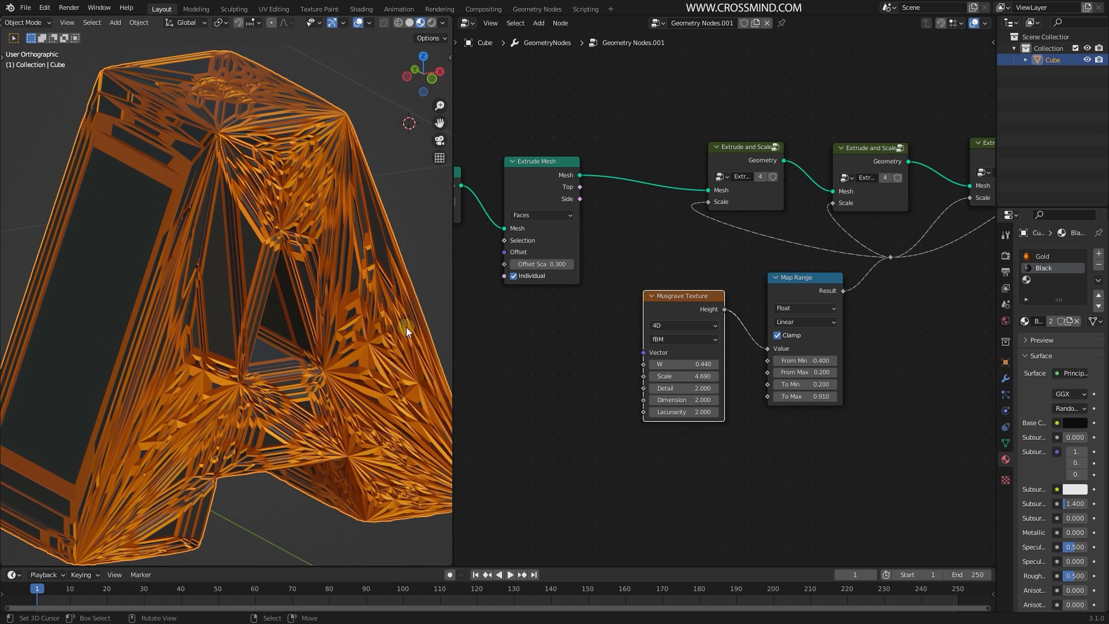
scroll(189, 397, "down", 1)
left_click_drag(697, 367, 723, 364)
right_click(697, 367)
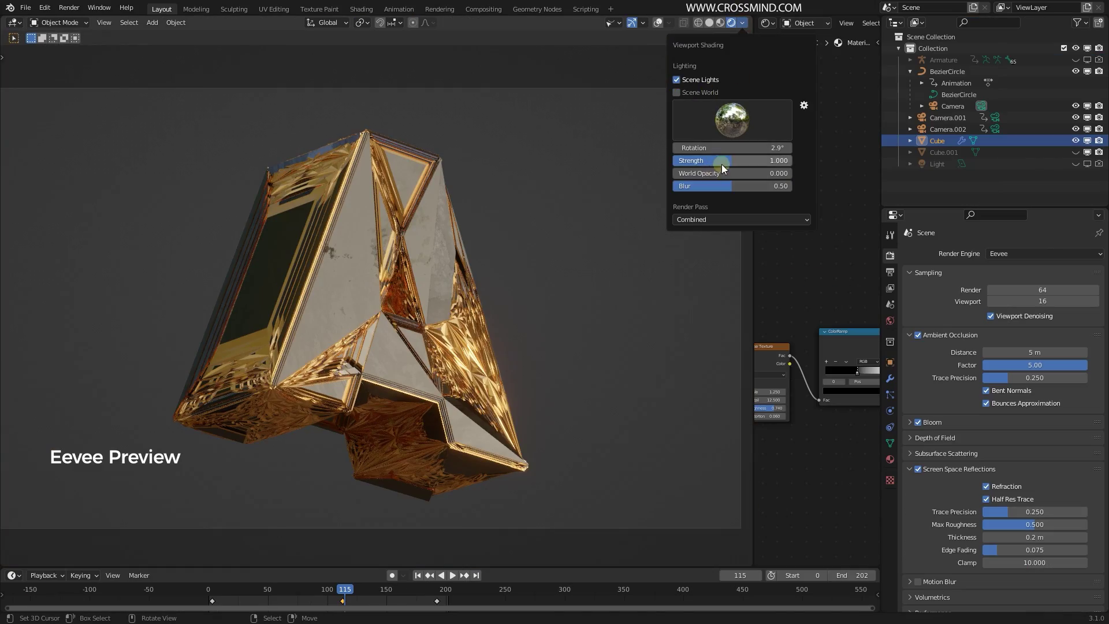
Step: Adjust the rendered view's environment lighting with a world opacity of 1.000, a new rotation and a different HDRI
left_click_drag(722, 173, 745, 173)
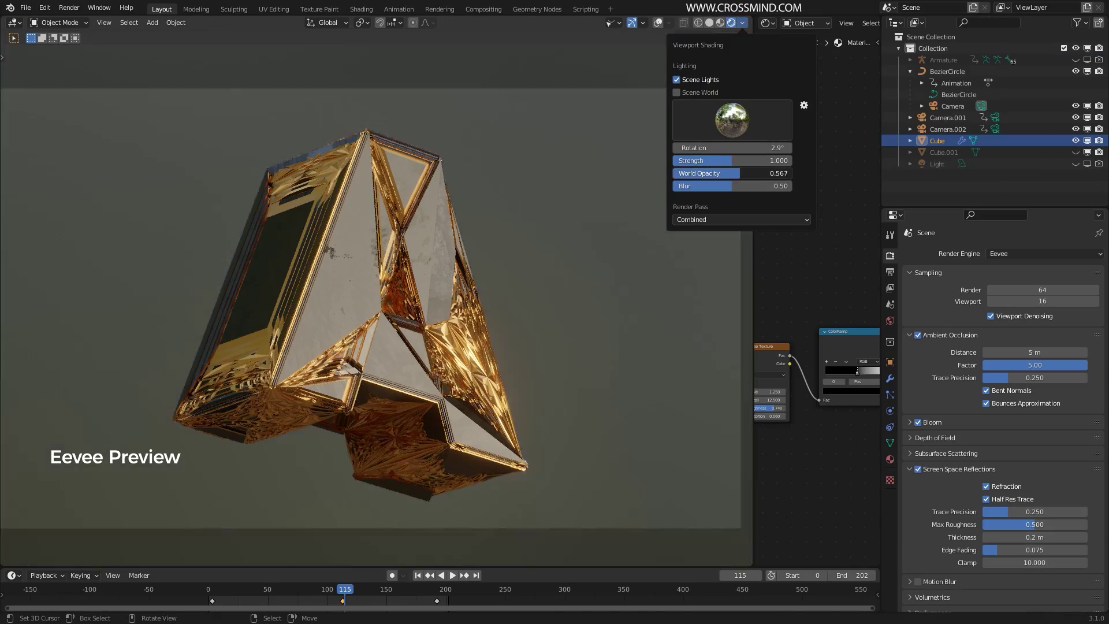
left_click_drag(366, 595, 283, 592)
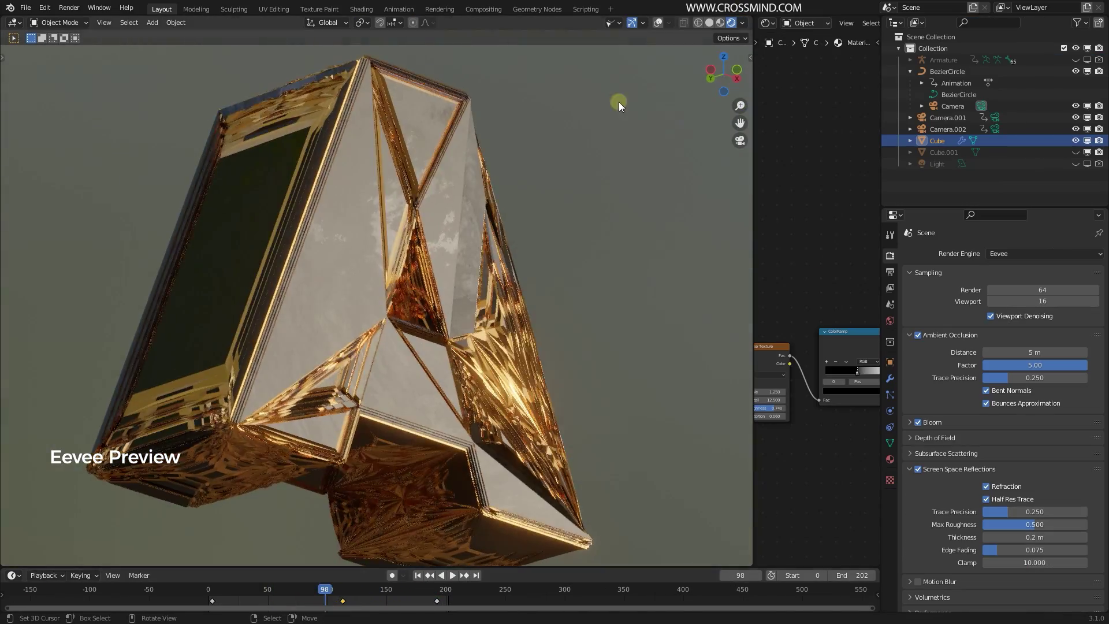
left_click(742, 22)
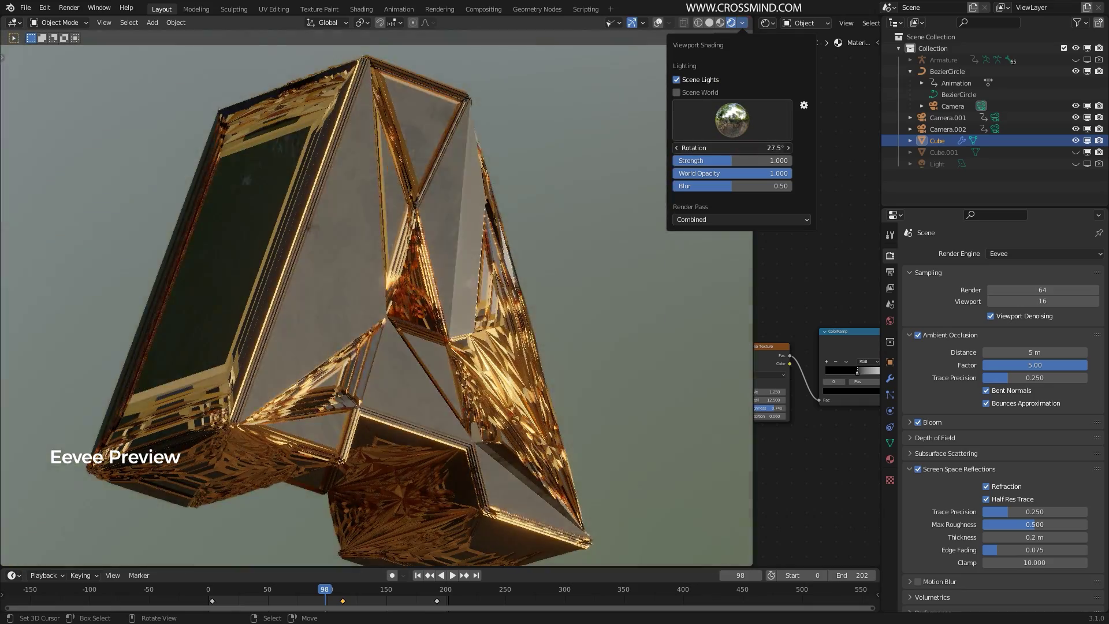
left_click_drag(731, 148, 770, 148)
left_click(732, 120)
left_click(793, 162)
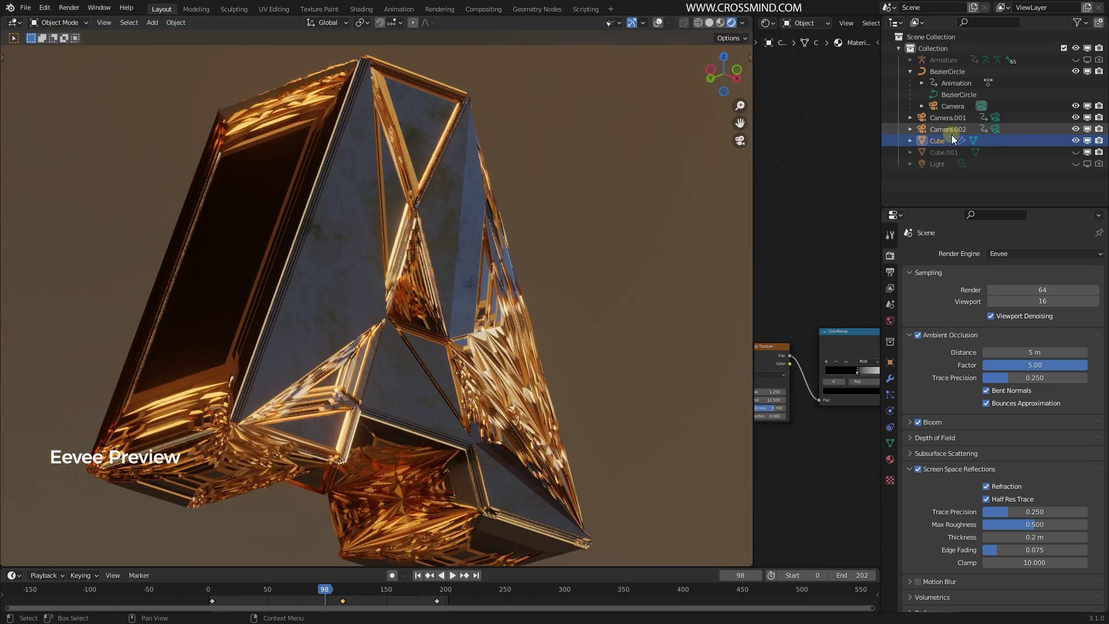
Step: Preview the letter through Camera.002 and Camera.001, and set Camera.001's passepartout to 1.000
left_click(947, 129)
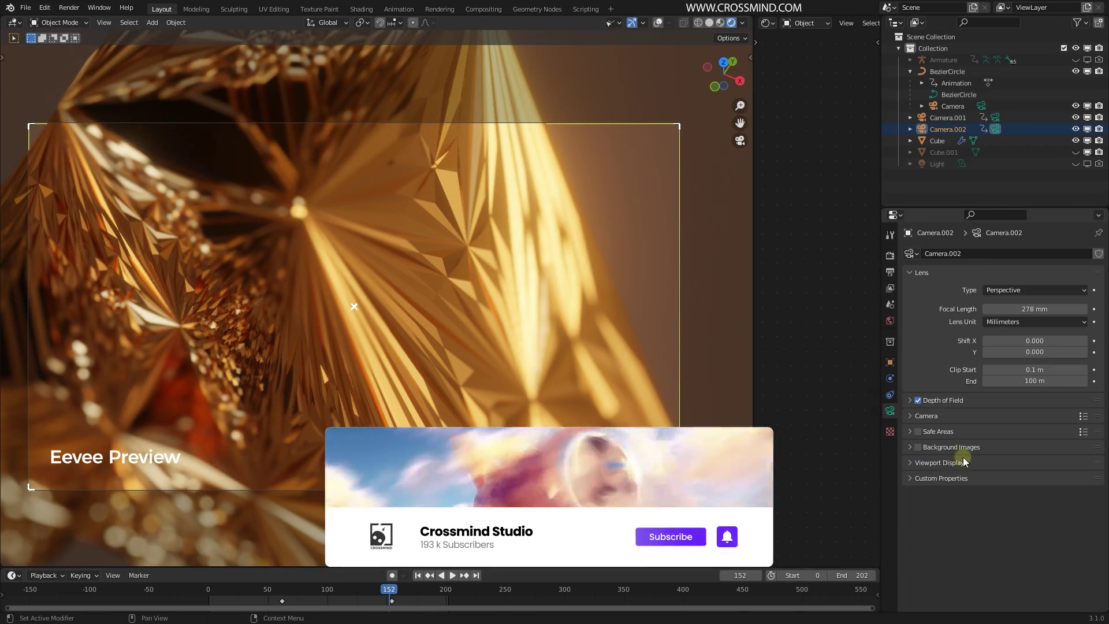
left_click(939, 462)
left_click(947, 117)
left_click_drag(1039, 547, 1087, 547)
left_click_drag(255, 595, 373, 596)
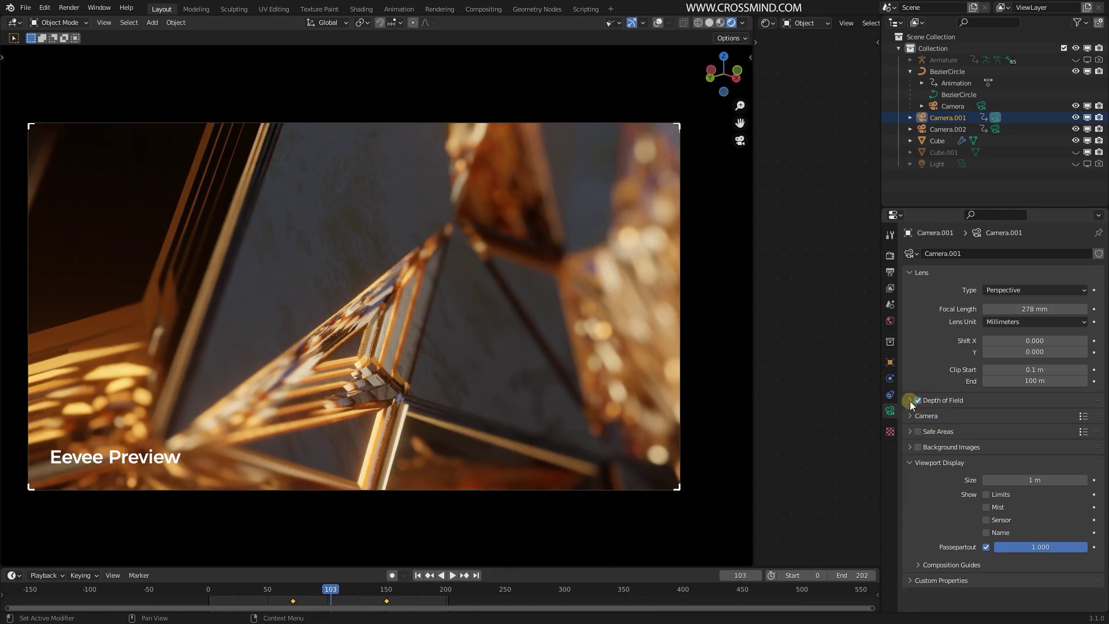
Step: Try a depth of field focus distance of 2.9 m on Camera.001 and preview the shot at frame 133
left_click_drag(1038, 430, 1068, 430)
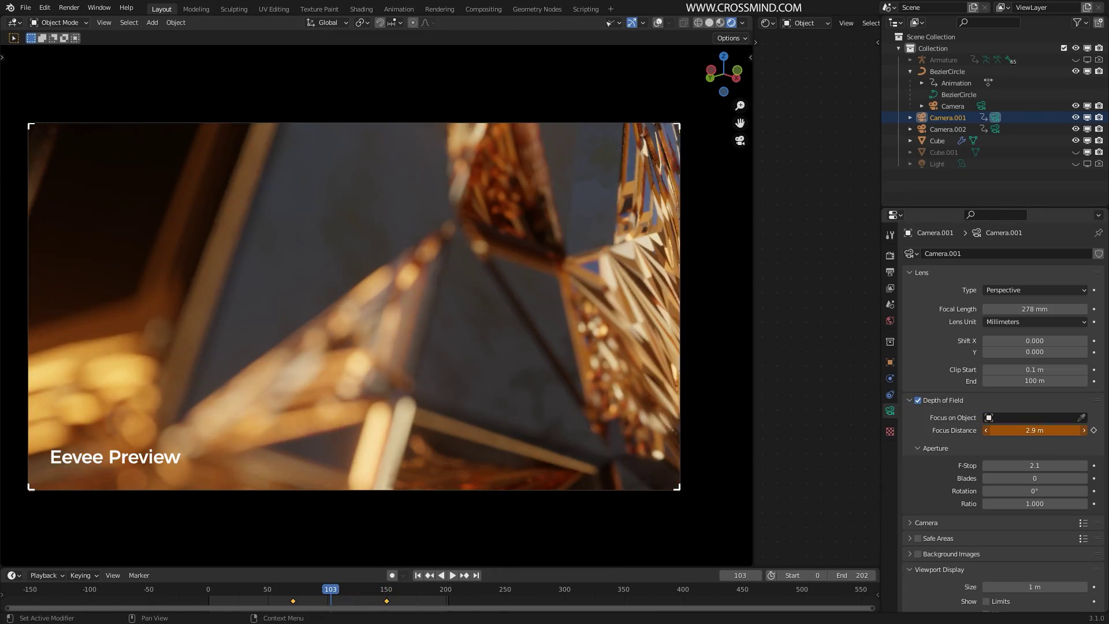
left_click_drag(321, 601, 366, 601)
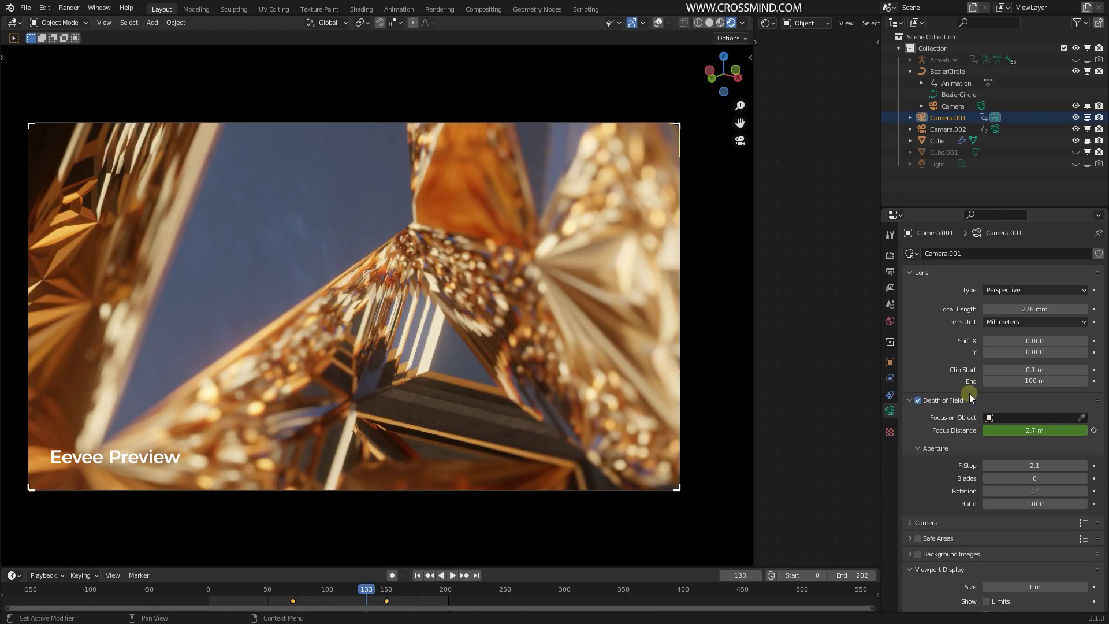
left_click(743, 23)
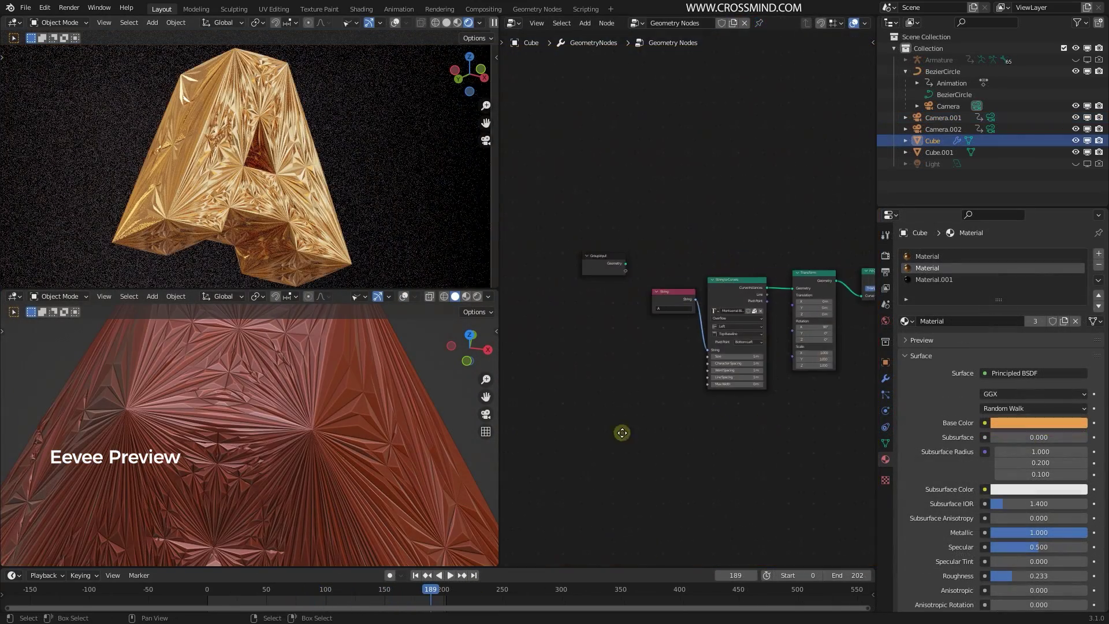
Step: Set the String node's text to RMX and enlarge the 3D viewport to view the lettering at an angle
middle_click_drag(619, 433, 709, 410)
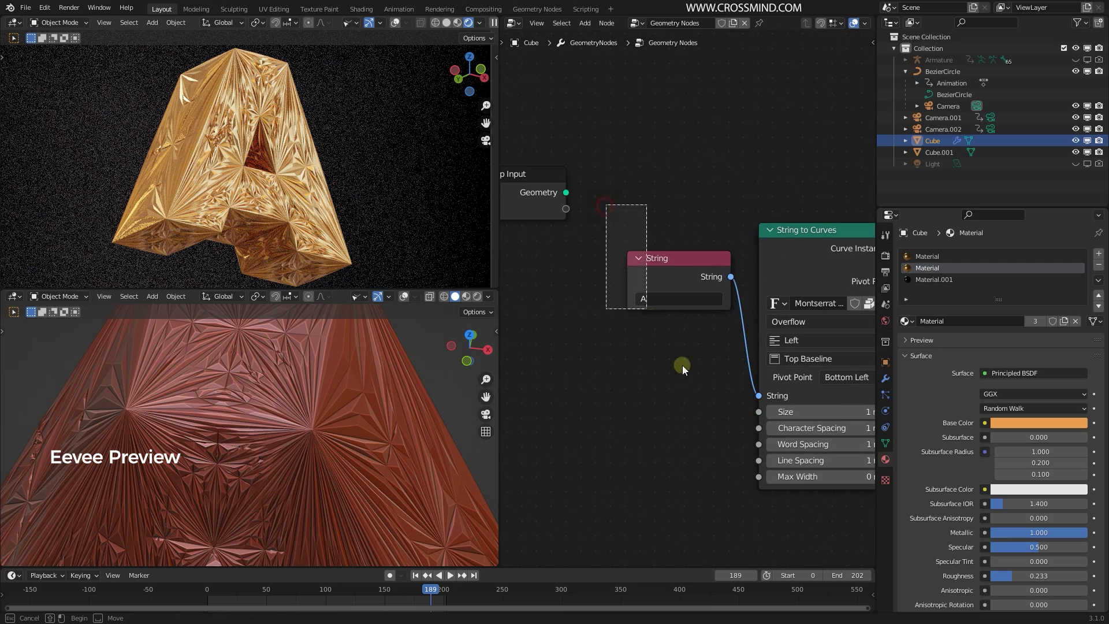
left_click_drag(681, 365, 728, 418)
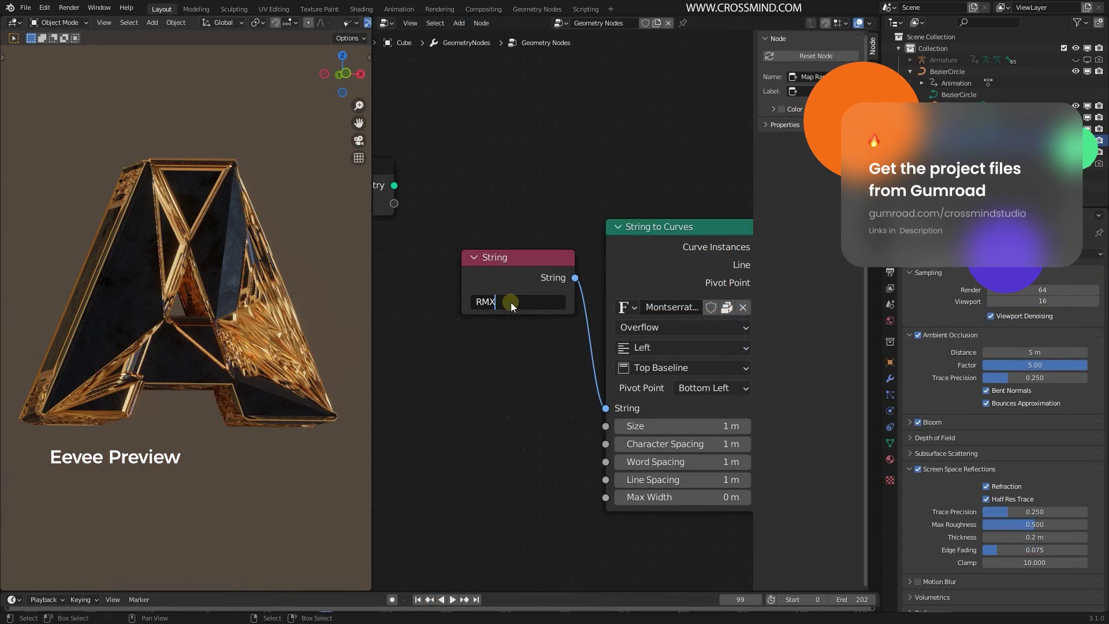
key("Return")
left_click_drag(373, 155, 635, 155)
middle_click_drag(390, 268, 420, 268)
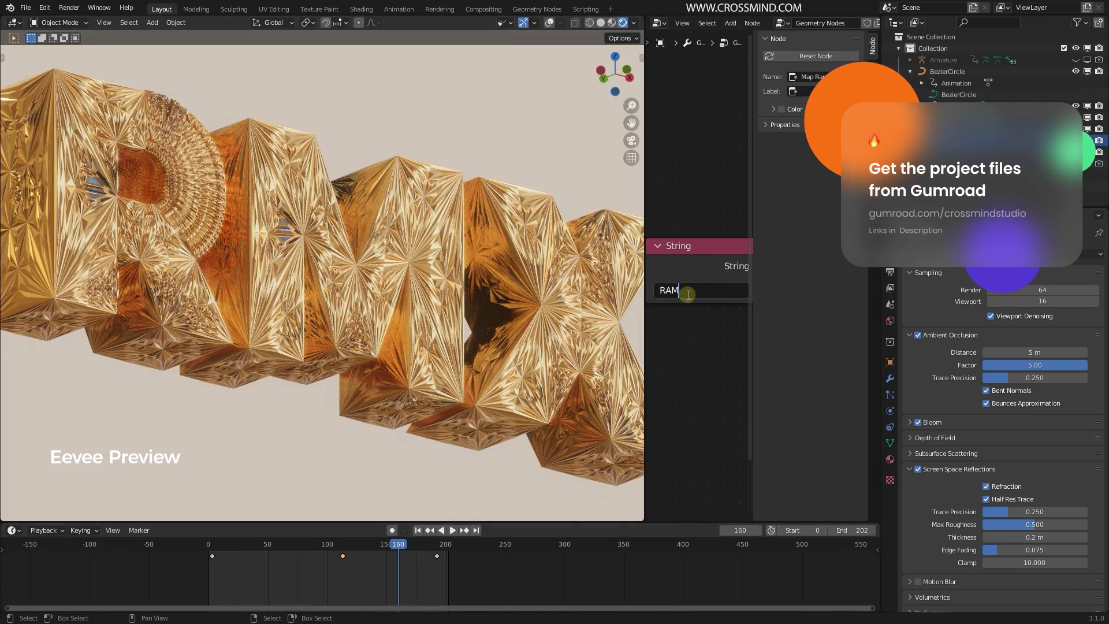
Step: Change the String node's text to RAM and scrub the animation to preview the word
key("Return")
left_click_drag(315, 580, 397, 578)
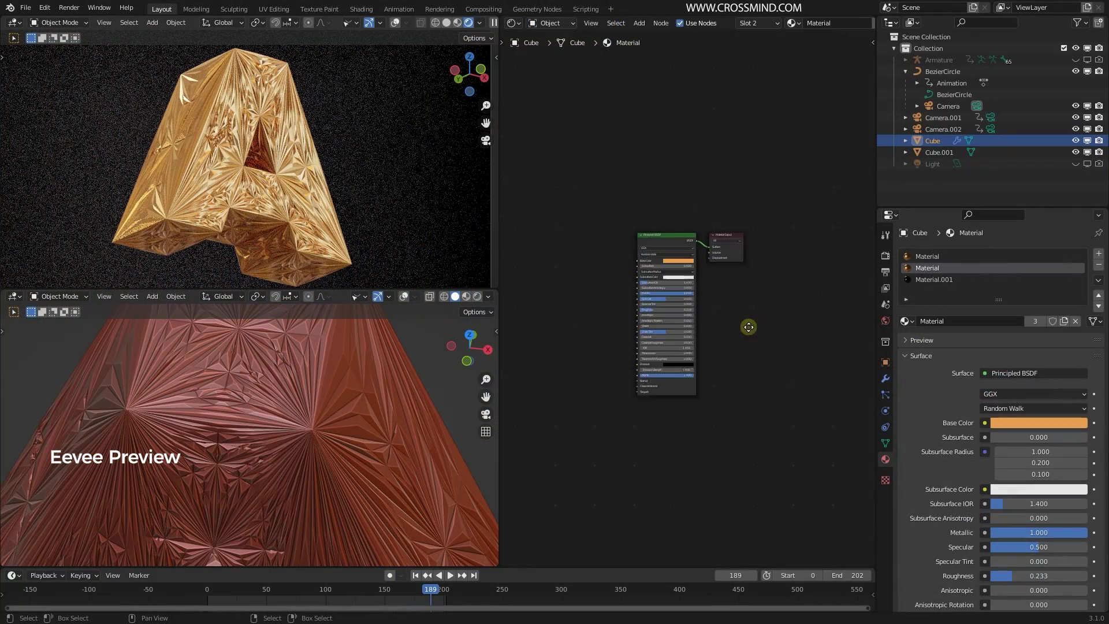
Step: Examine the gold material's Principled BSDF settings in the shader nodes
middle_click_drag(749, 327, 771, 277)
scroll(749, 333, "up", 7)
scroll(768, 272, "up", 3)
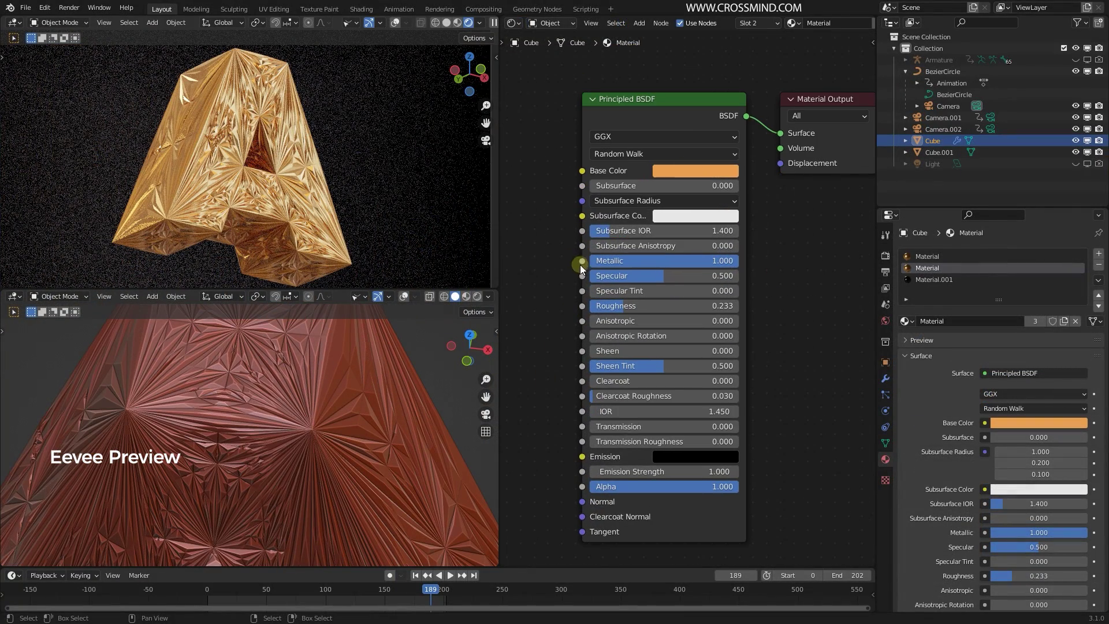
Step: Open Material.001 and examine its Principled BSDF and the Noise Texture and ColorRamp nodes feeding its roughness
left_click(934, 279)
middle_click_drag(928, 217, 807, 194)
middle_click_drag(546, 196, 600, 218)
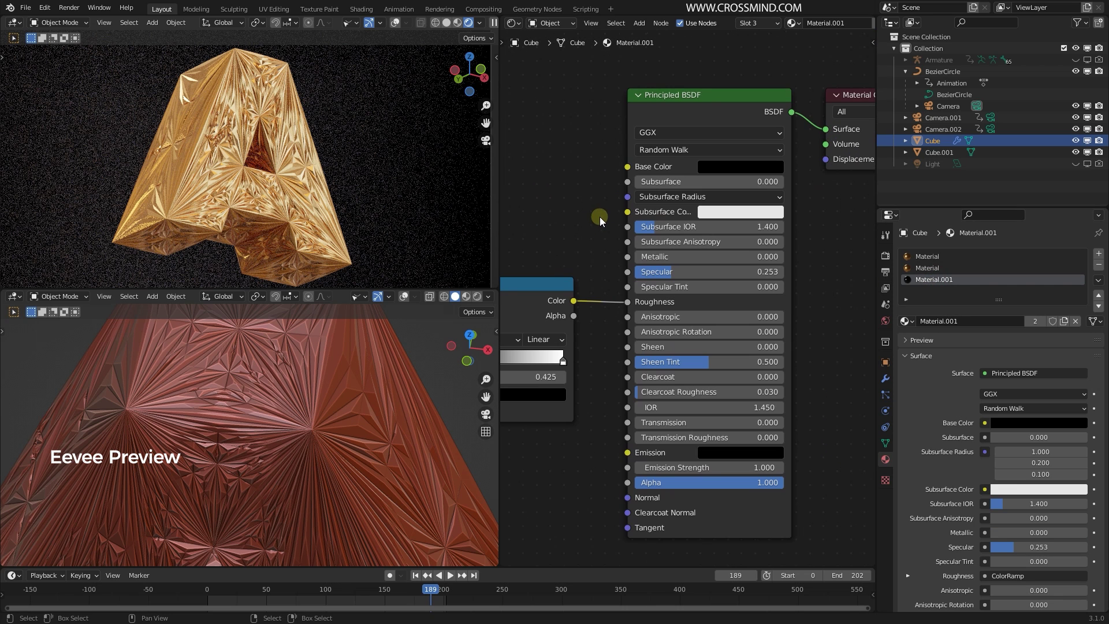
middle_click_drag(551, 294, 775, 270)
scroll(740, 289, "down", 2)
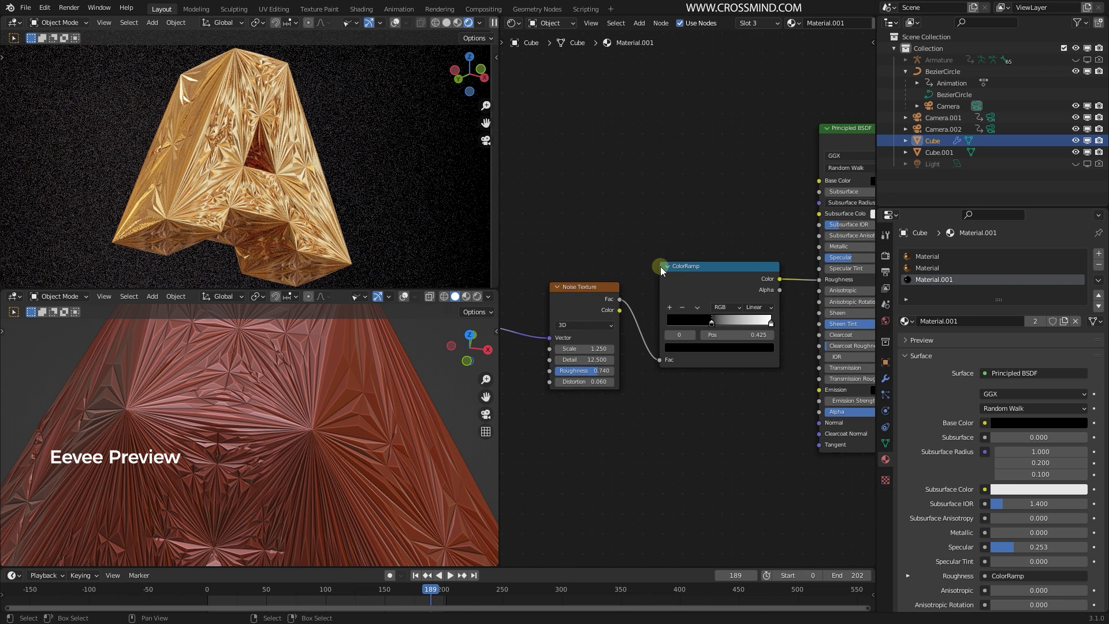
middle_click_drag(668, 273, 772, 228)
scroll(631, 299, "up", 1)
left_click_drag(549, 293, 599, 292)
scroll(751, 381, "down", 2)
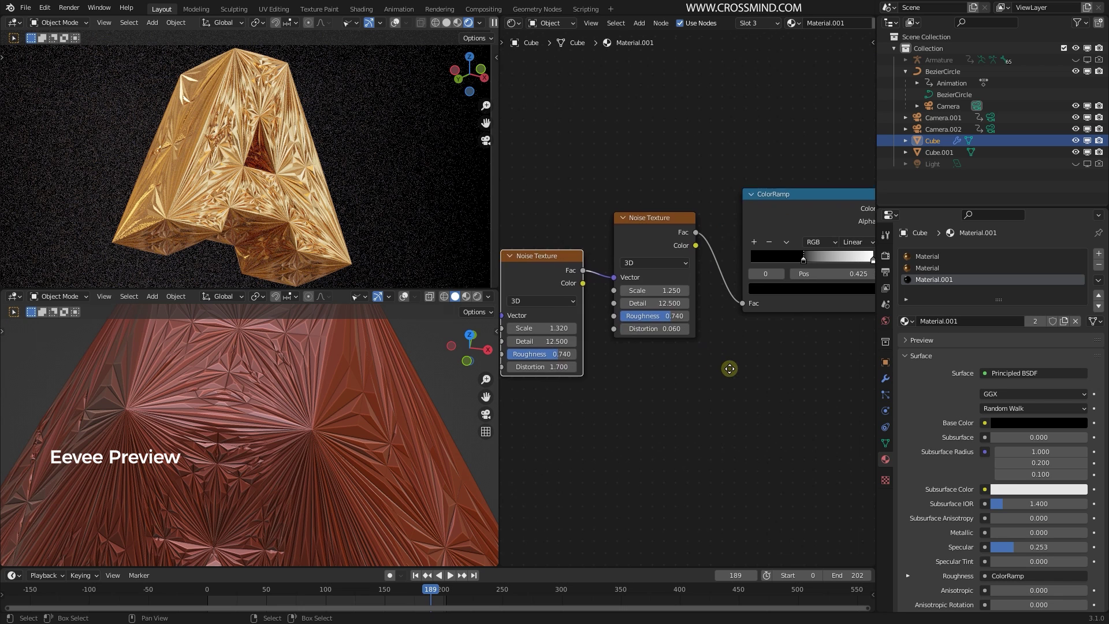
left_click_drag(874, 184, 975, 182)
middle_click_drag(814, 393, 613, 475)
scroll(629, 472, "up", 3)
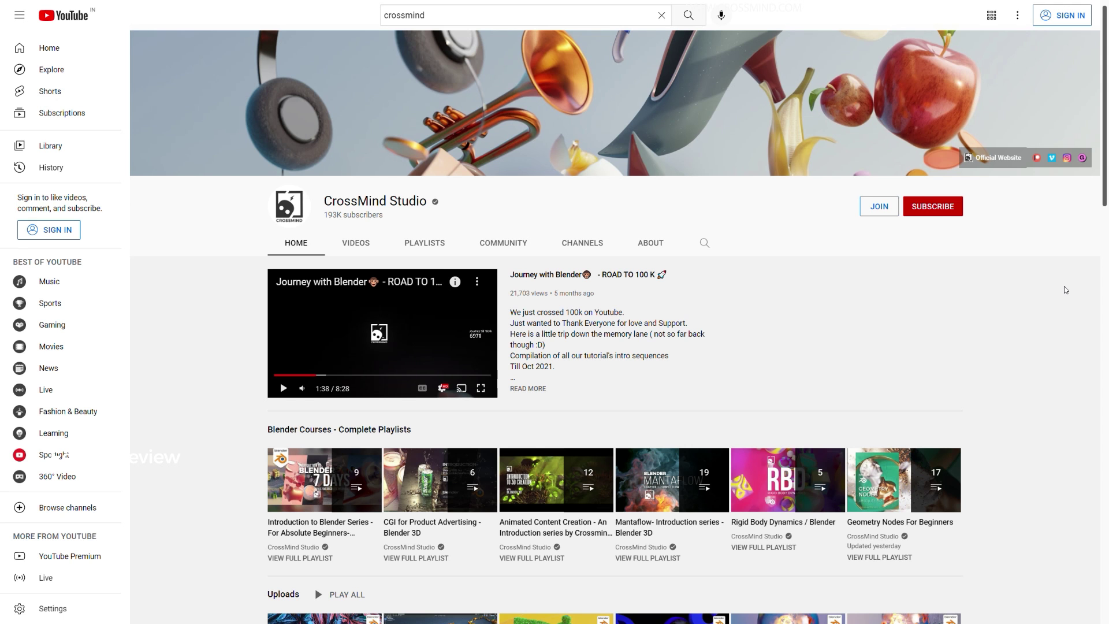
Step: Switch to the CrossMind Studio channel on YouTube and browse its playlists
left_click(424, 243)
scroll(369, 341, "down", 1)
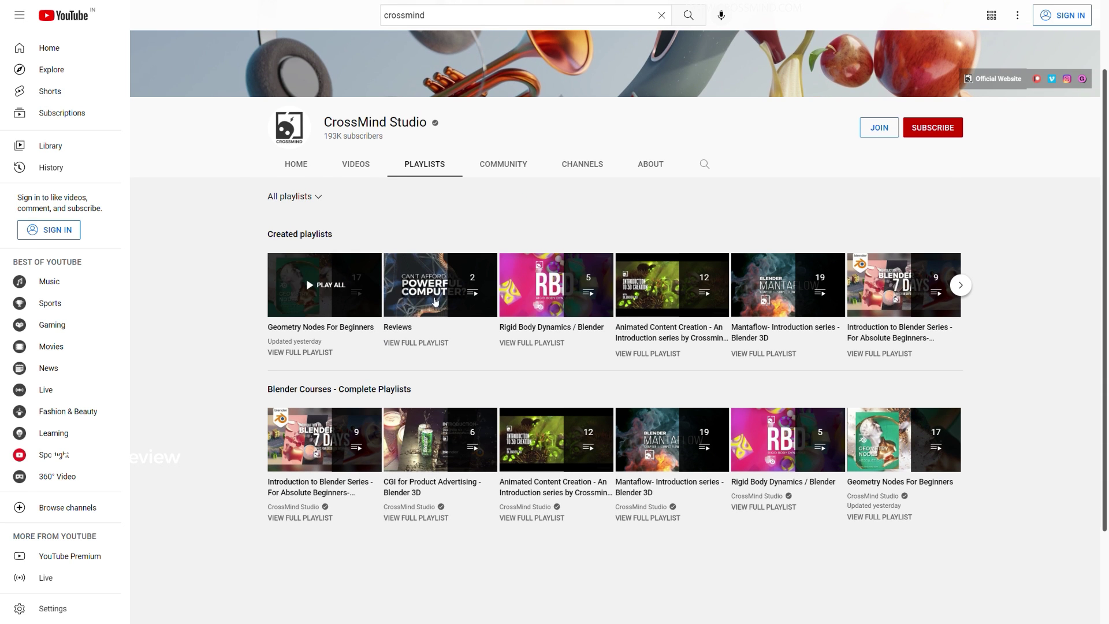
Step: Open the Introduction to Blender Series and Geometry Nodes For Beginners playlists and look through their chapters
left_click(912, 290)
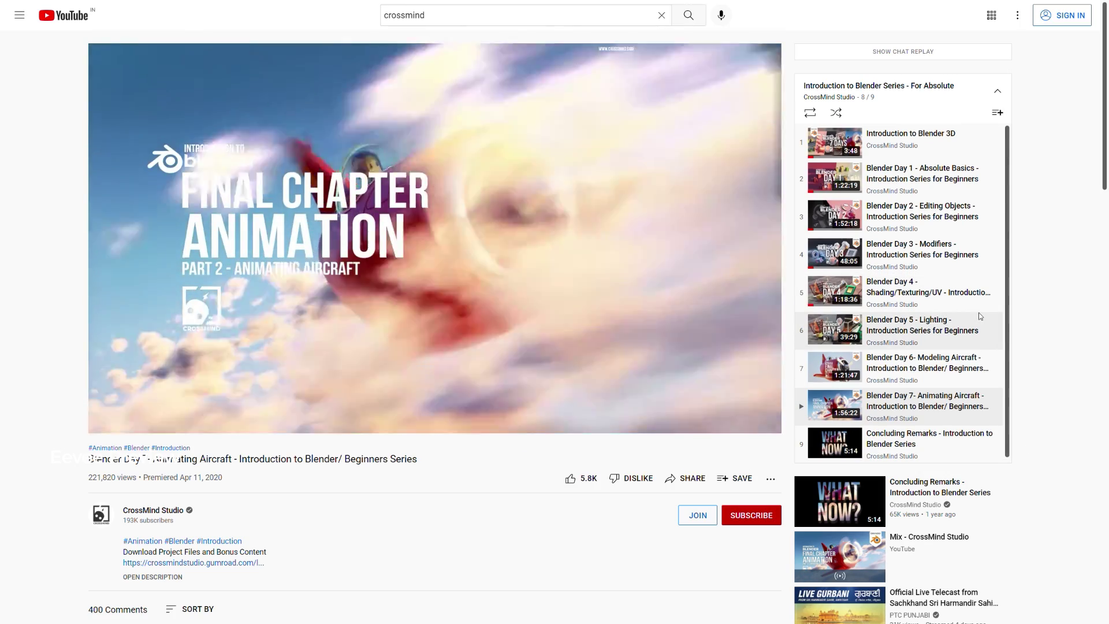
scroll(980, 316, "down", 2)
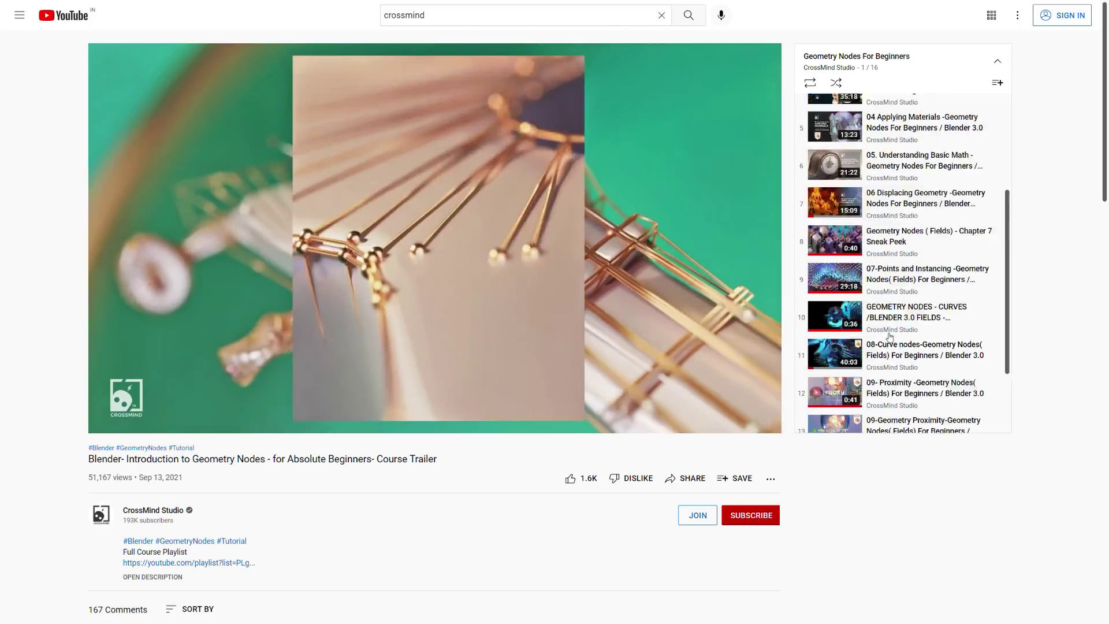
scroll(903, 202, "up", 2)
scroll(902, 202, "down", 3)
Step: Play the Chapter 7 Sneak Peek, the Curves announcement and the 10 RAYCAST lesson from the Geometry Nodes For Beginners playlist
left_click(903, 202)
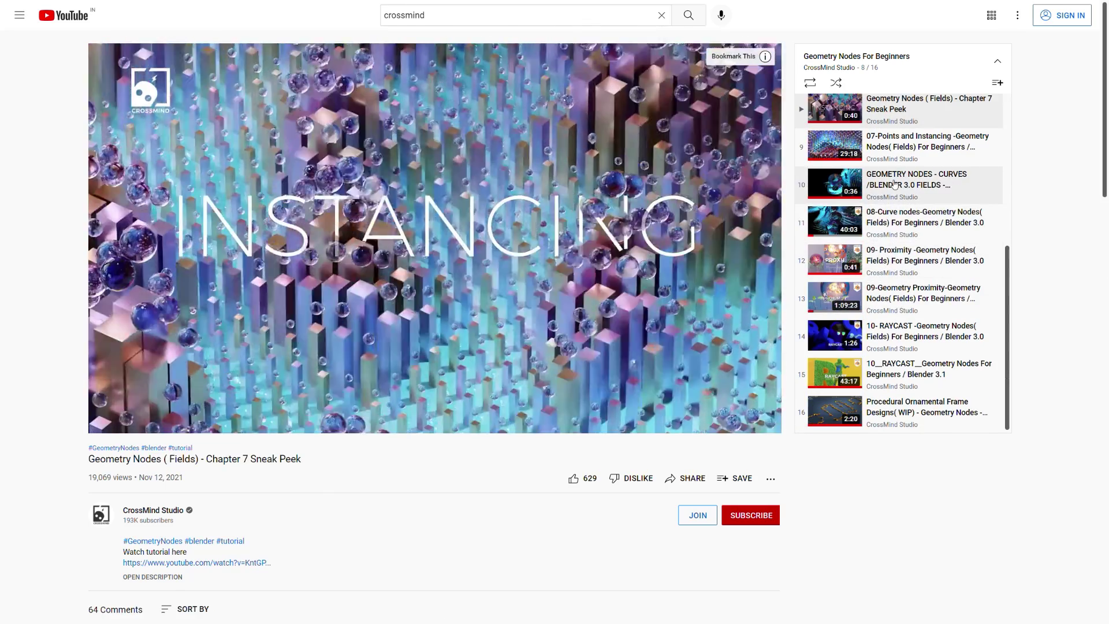
left_click(902, 190)
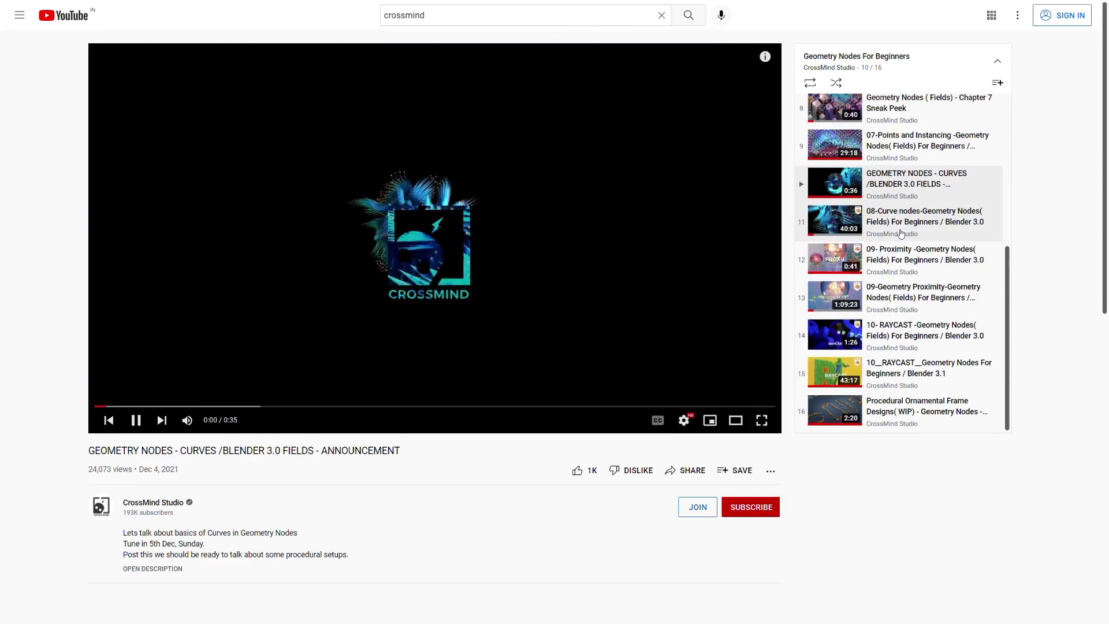
left_click(891, 368)
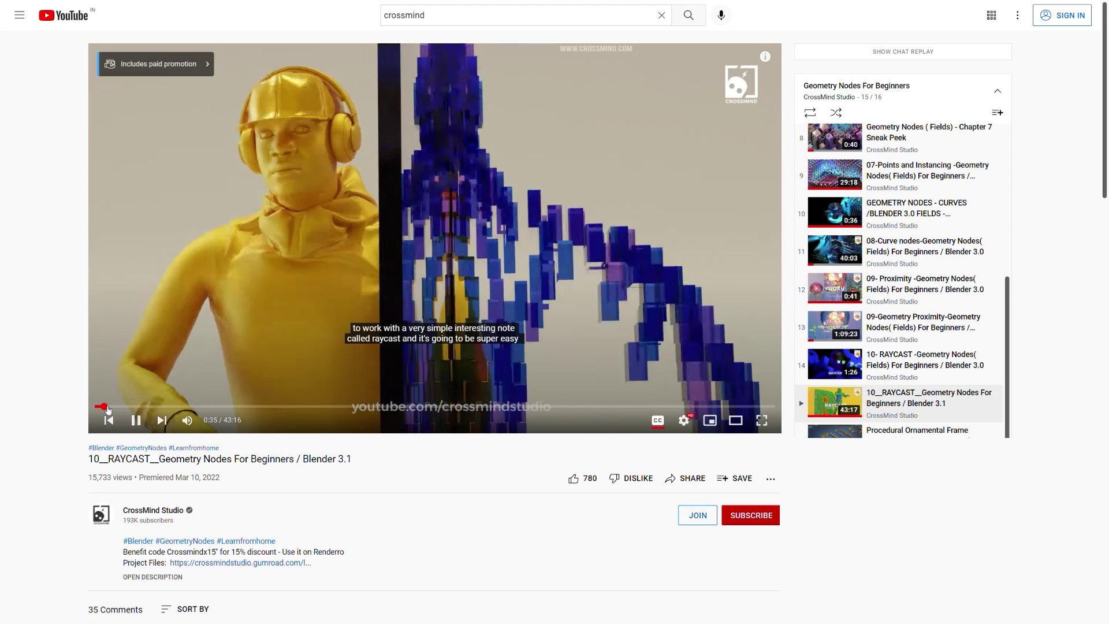
scroll(938, 335, "up", 2)
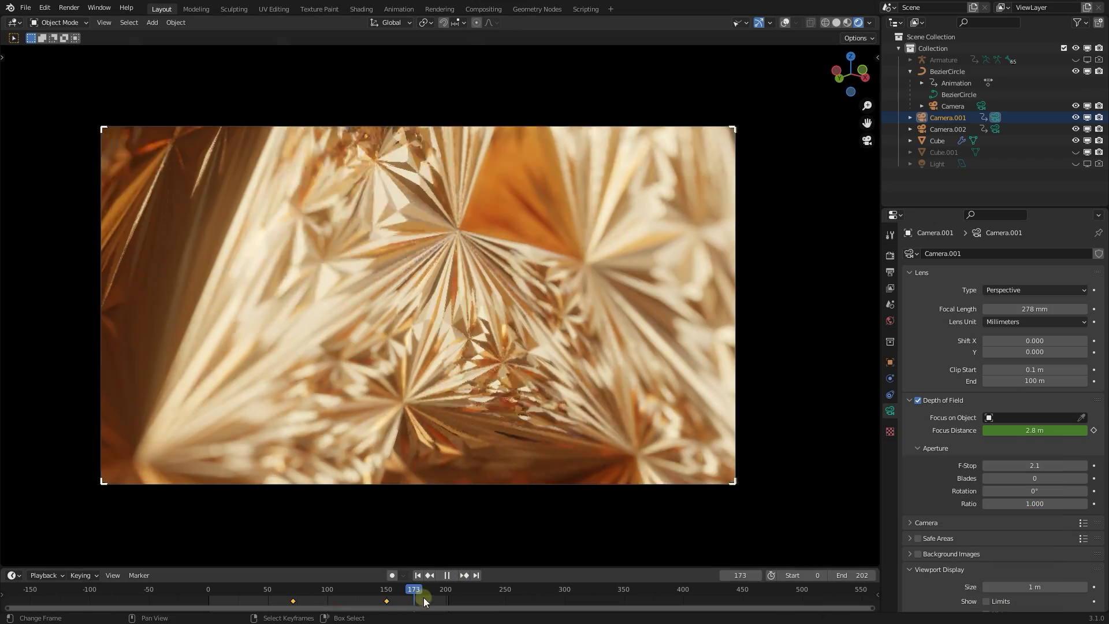
Step: Switch back to Blender and examine the letter's gold fractal detail from several angles and at different animation frames
scroll(522, 321, "up", 5)
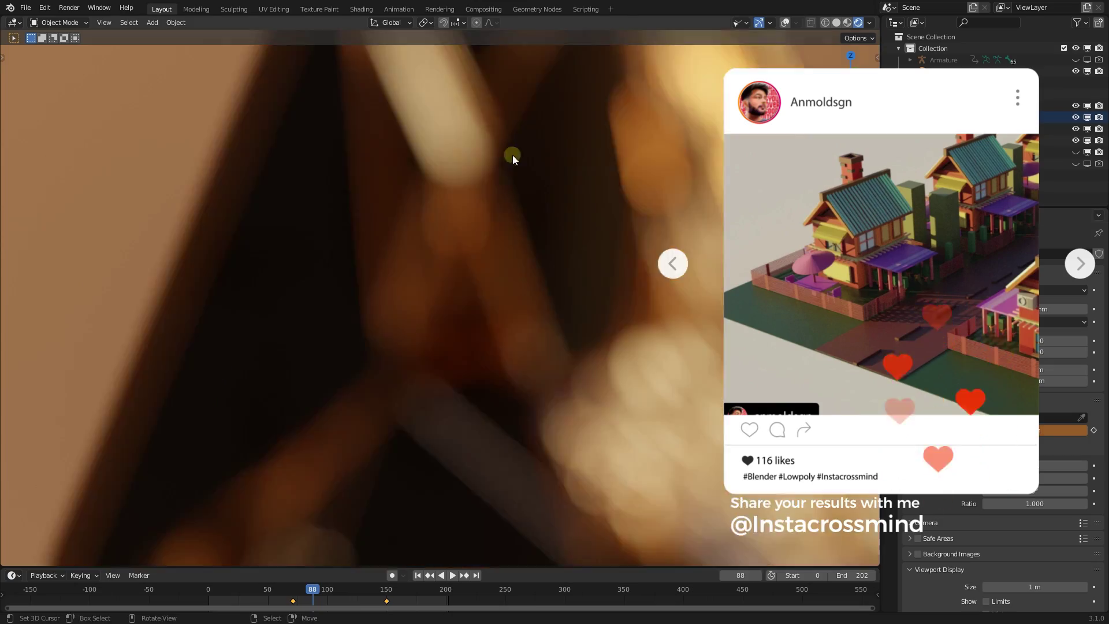
middle_click_drag(513, 156, 586, 324)
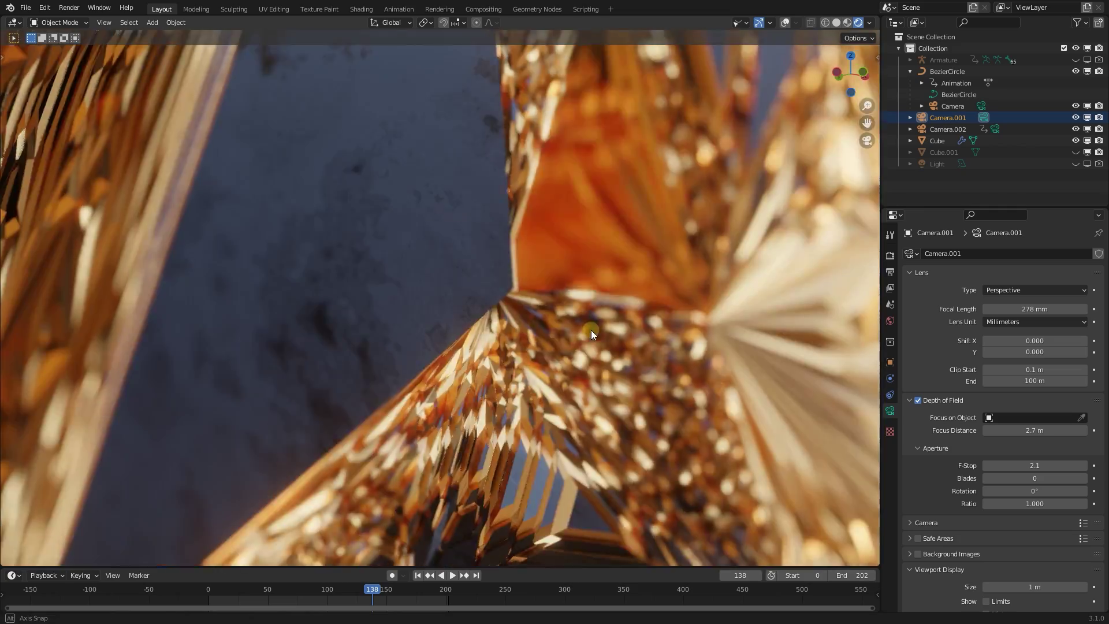
middle_click_drag(591, 334, 638, 312)
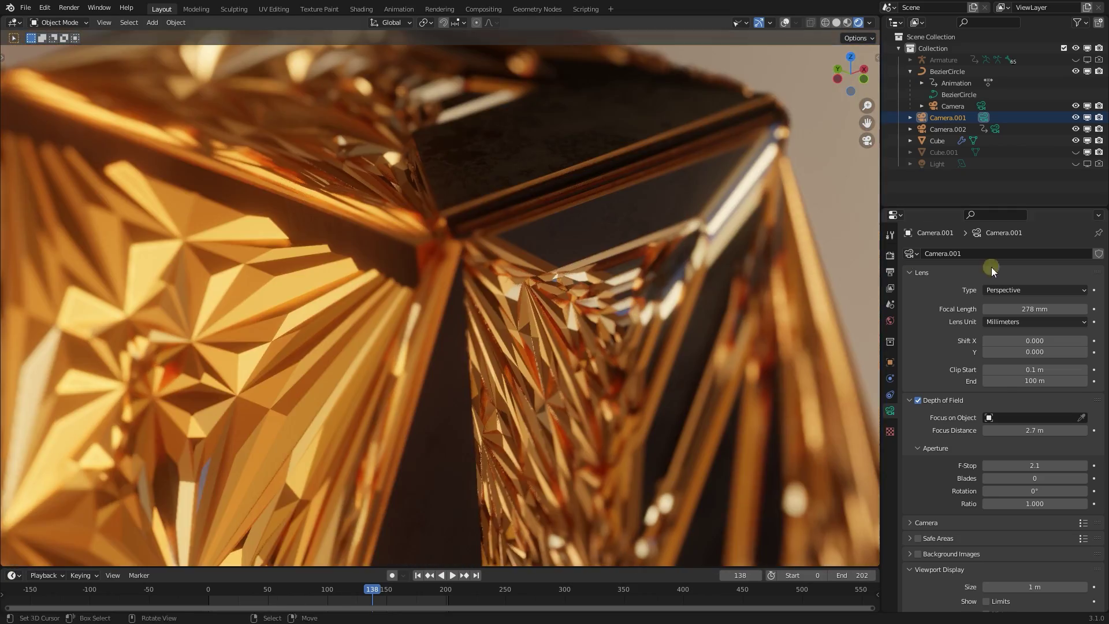
middle_click_drag(518, 298, 503, 309)
mouse_move(359, 601)
left_mouse_down()
mouse_move(371, 600)
mouse_move(358, 596)
left_mouse_up()
middle_click_drag(658, 450, 549, 439)
left_click_drag(301, 596, 326, 599)
middle_click_drag(525, 383, 460, 320)
Step: Show the camera view and open the viewport shading's HDRI lighting choices
key("KP_0")
left_click(870, 22)
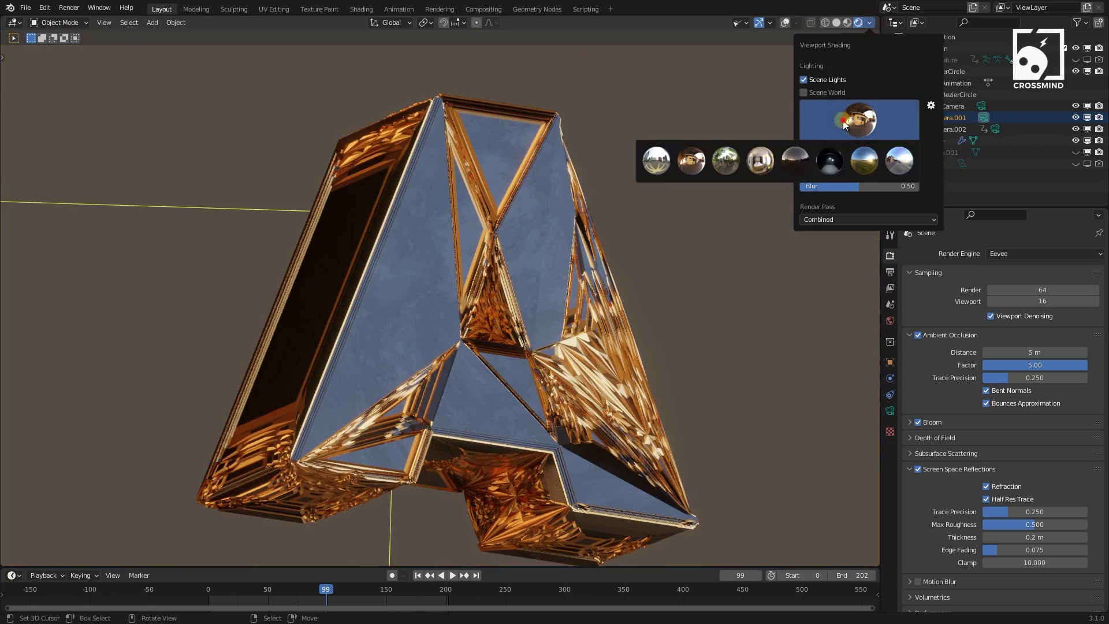
scroll(841, 122, "down", 1, "ctrl")
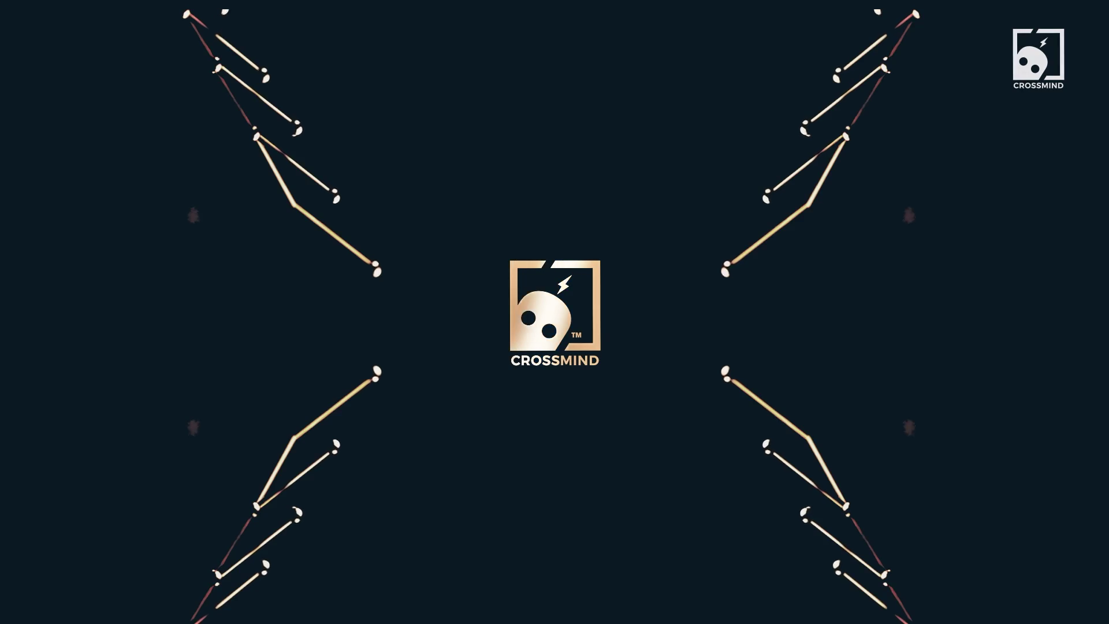